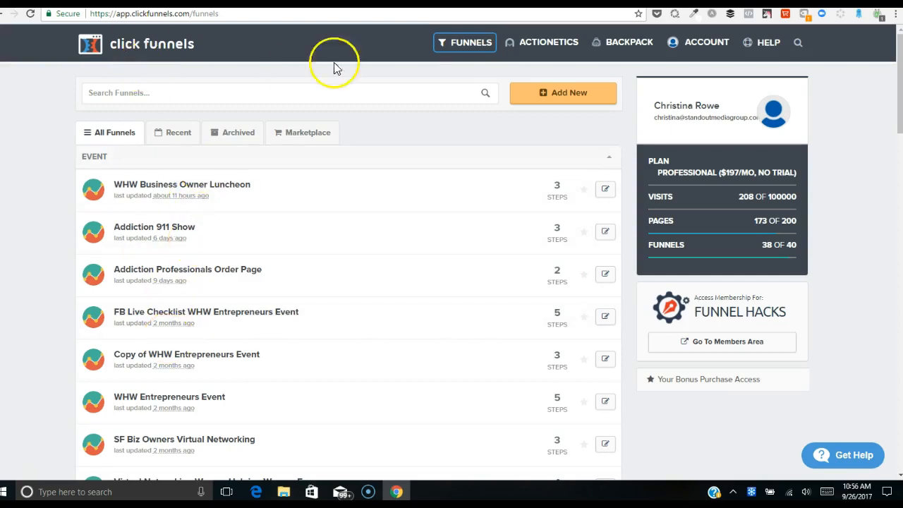
- Open the 'Build a Sales Funnel in Click Funnels' funnel from the Shared Funnels list
mouse_move(447, 51)
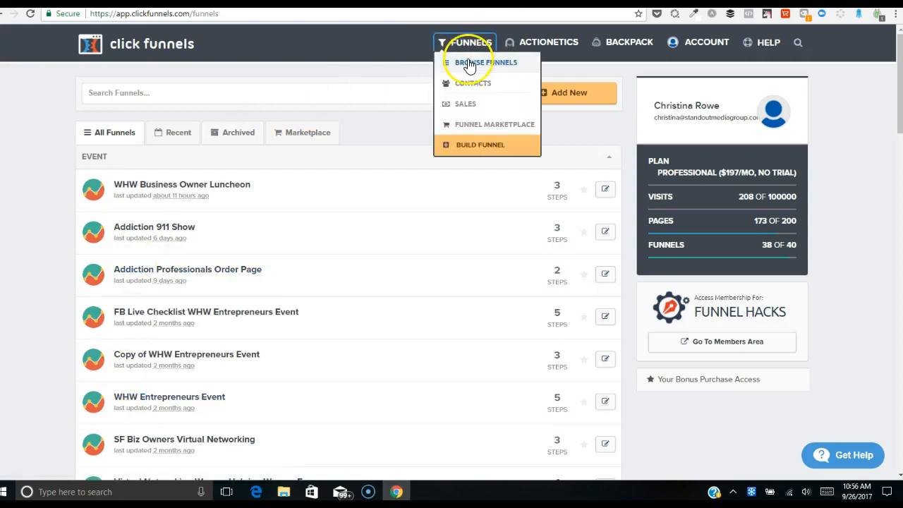
click(465, 147)
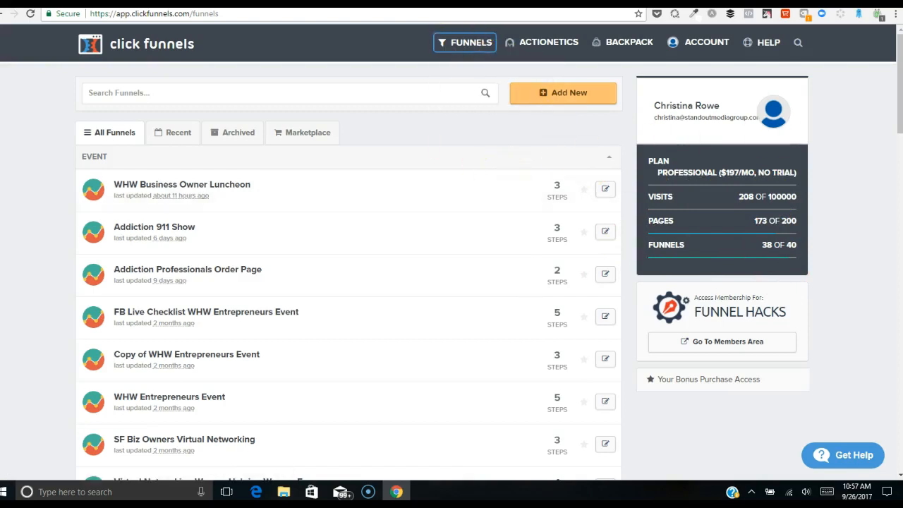
drag(901, 74, 899, 142)
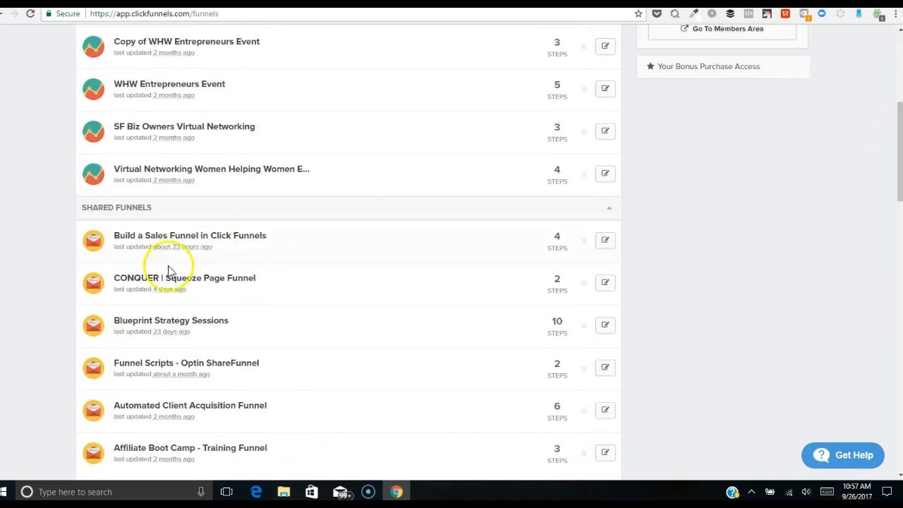
click(196, 240)
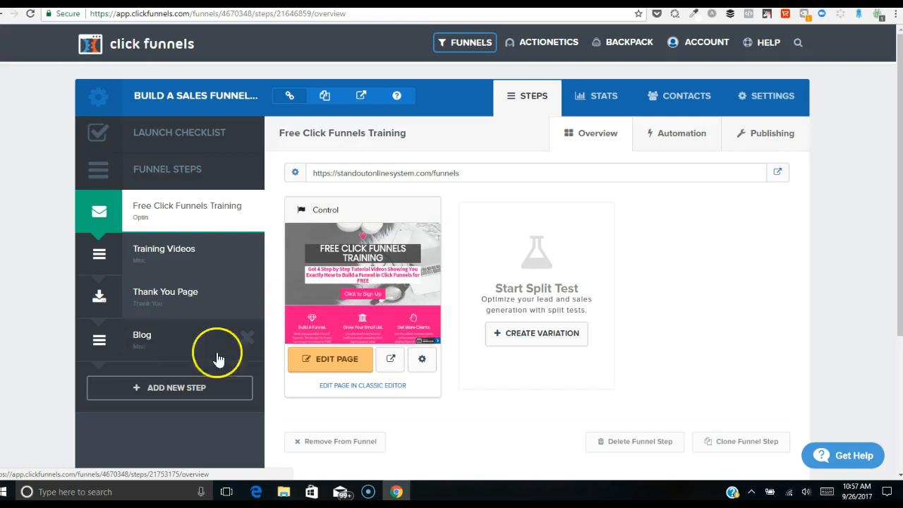
- Add a new funnel step named 'blog' with the path 'blog 2'
click(201, 392)
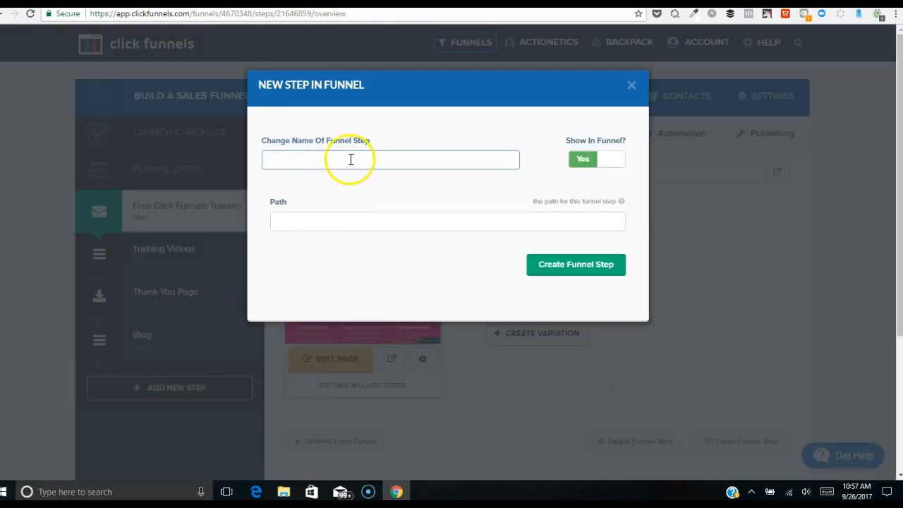
text(blog 2)
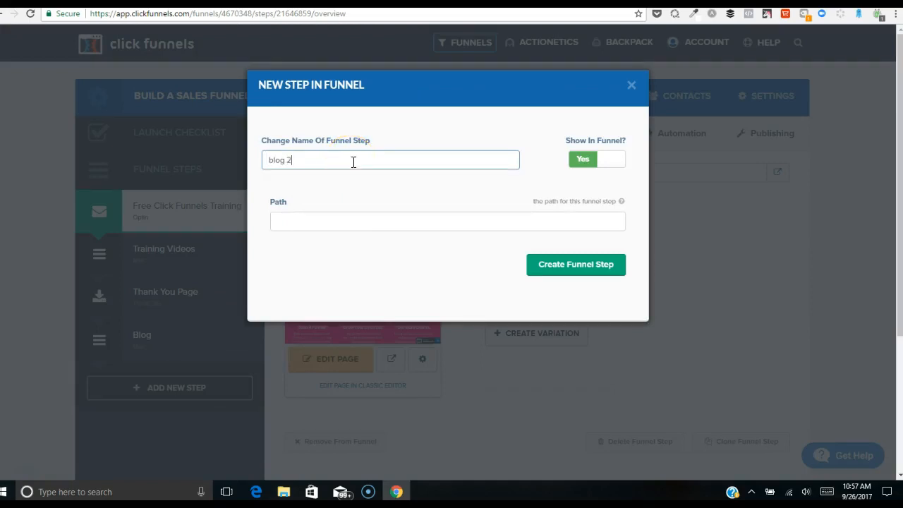
click(393, 220)
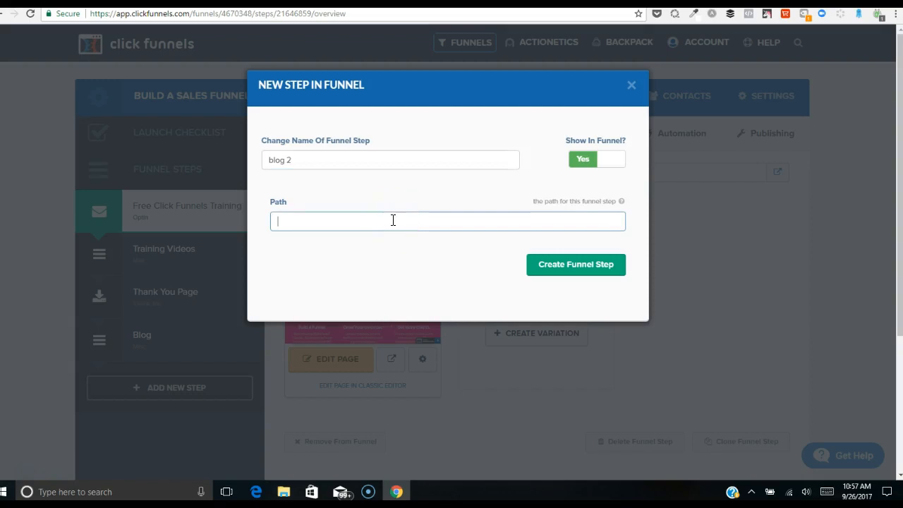
text(blog)
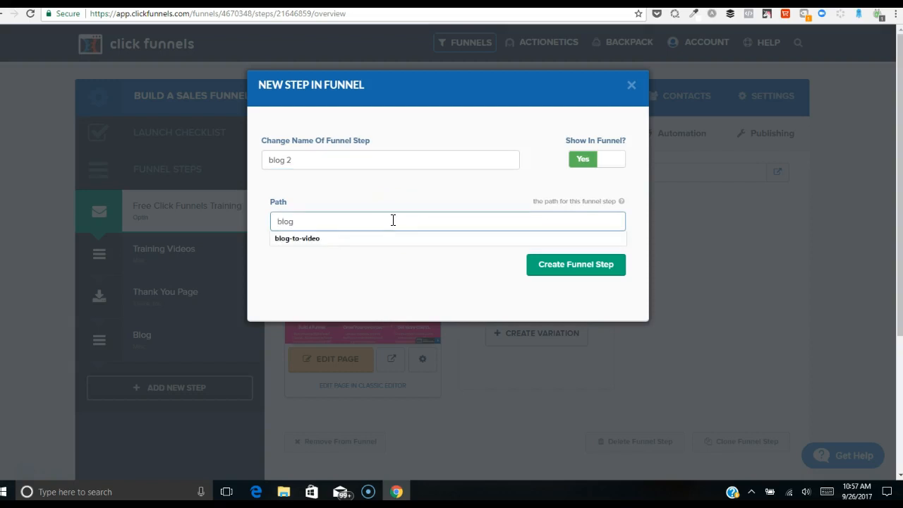
text( 2)
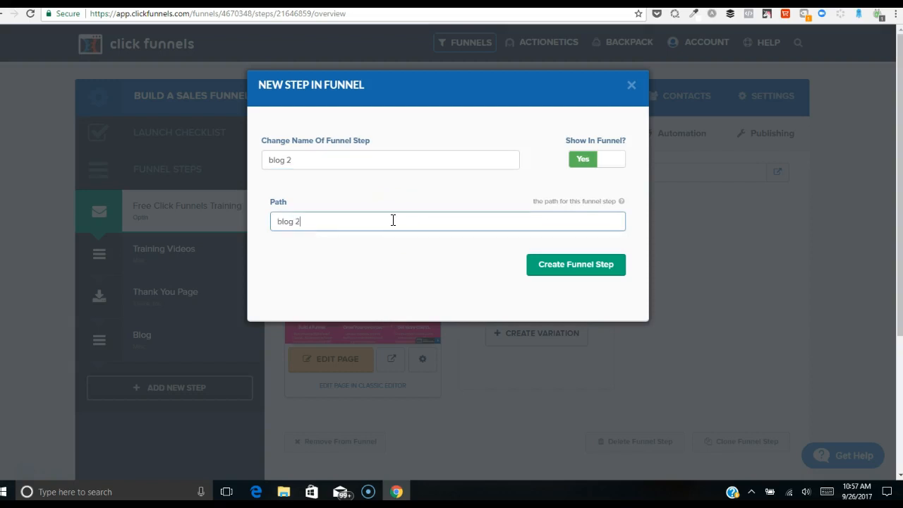
click(611, 273)
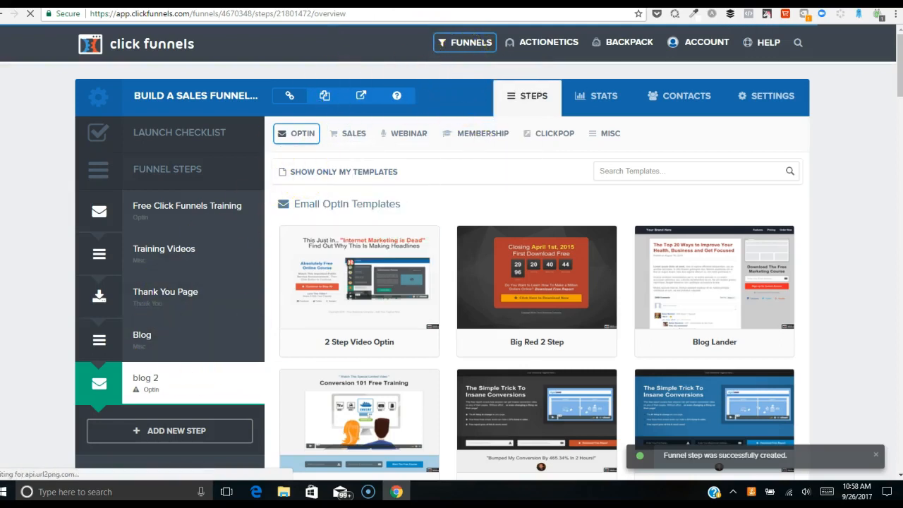
- Browse the MISC templates down to Traditional Blog Post, 3 Column Blog Post and Blog Post Style
drag(900, 47, 900, 74)
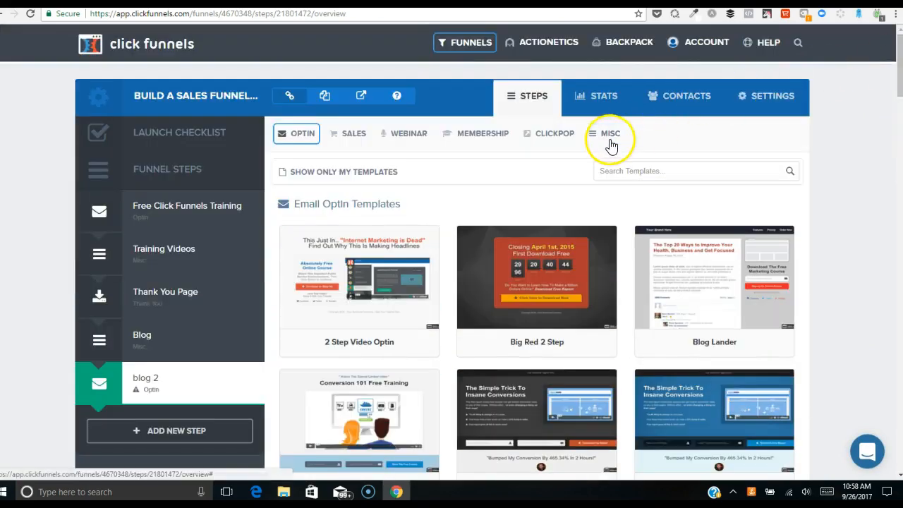
click(611, 146)
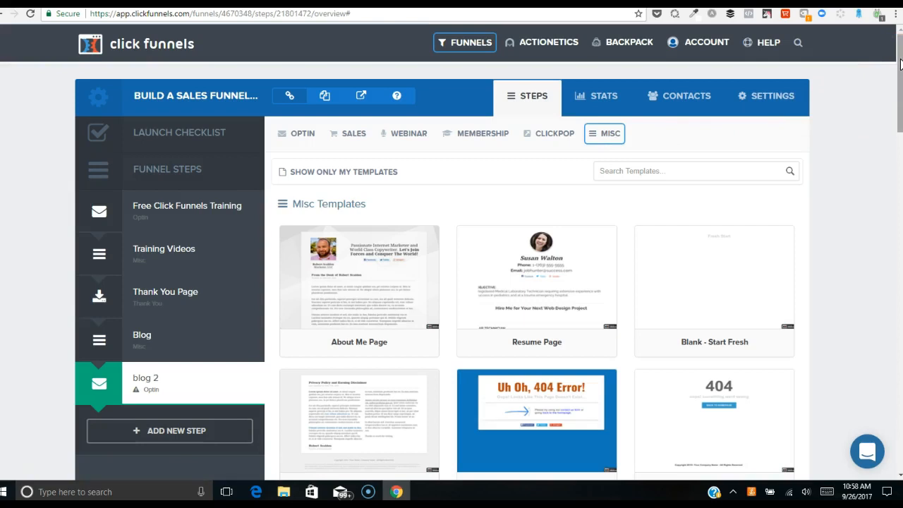
drag(900, 63, 902, 91)
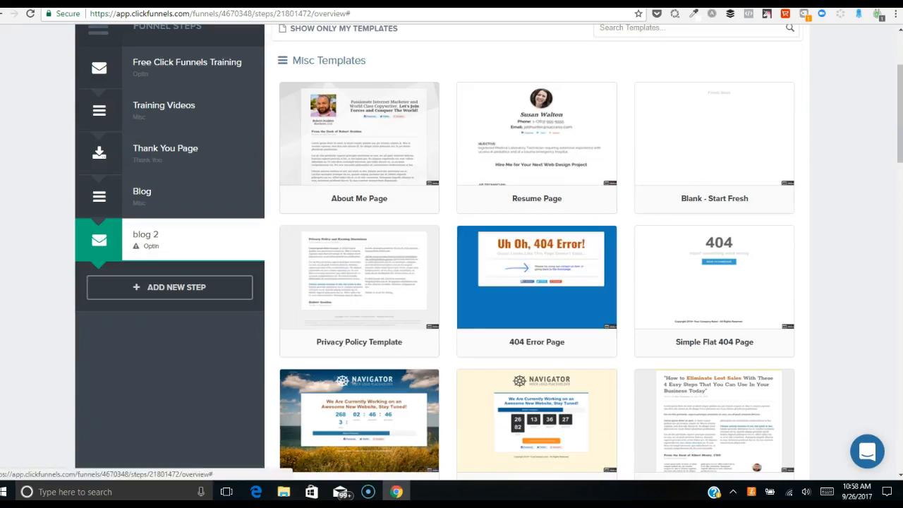
drag(901, 83, 901, 206)
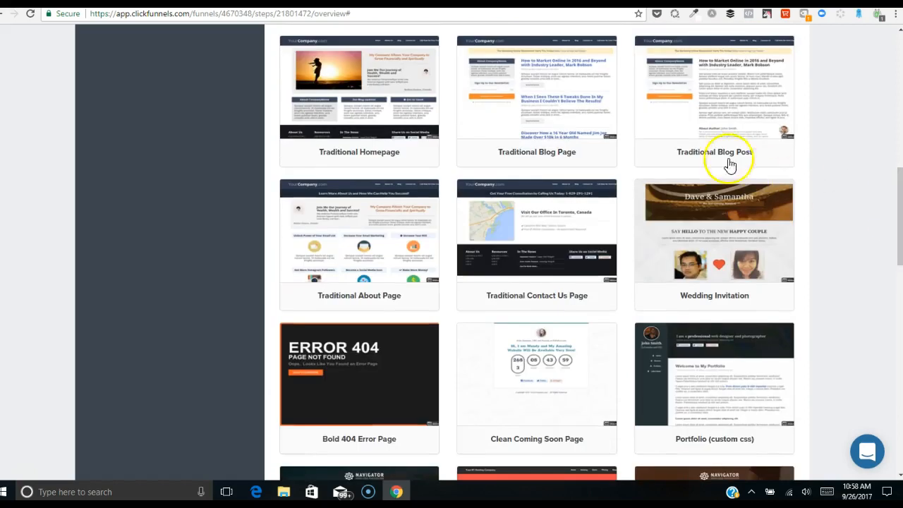
mouse_move(570, 121)
mouse_move(746, 97)
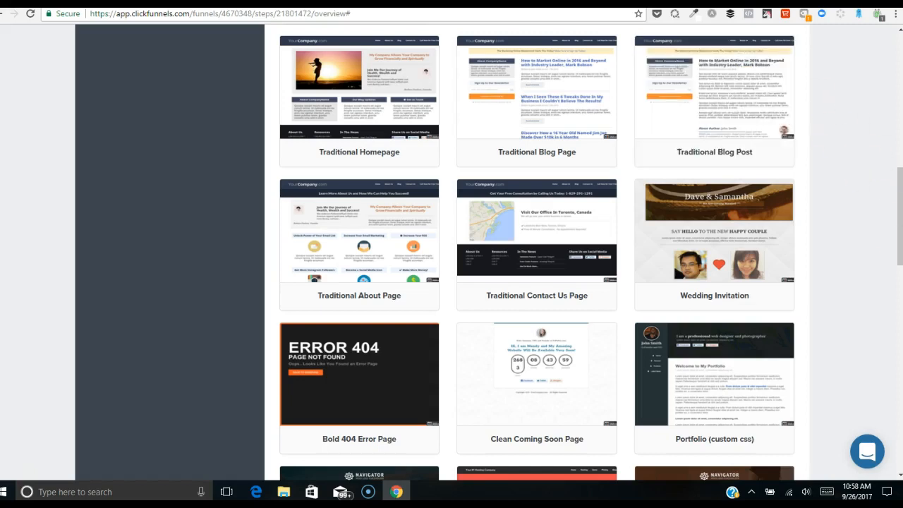
drag(890, 233, 890, 386)
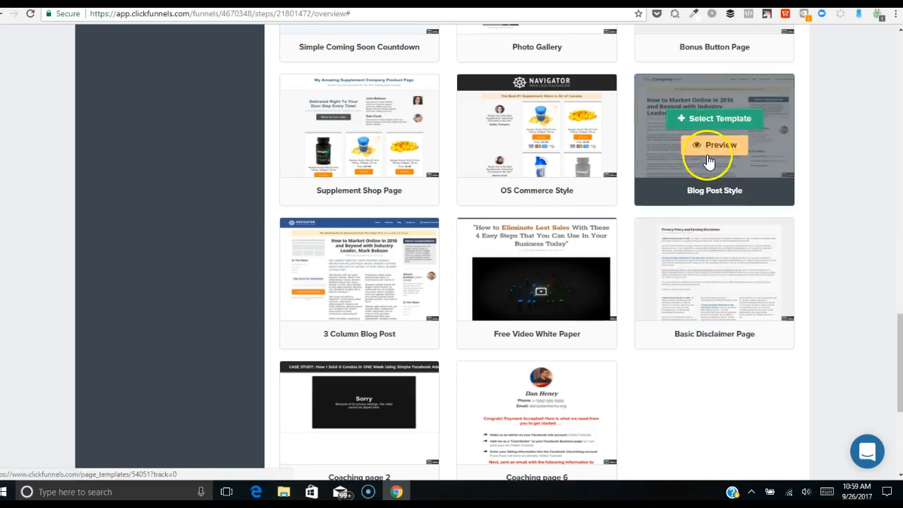
click(710, 146)
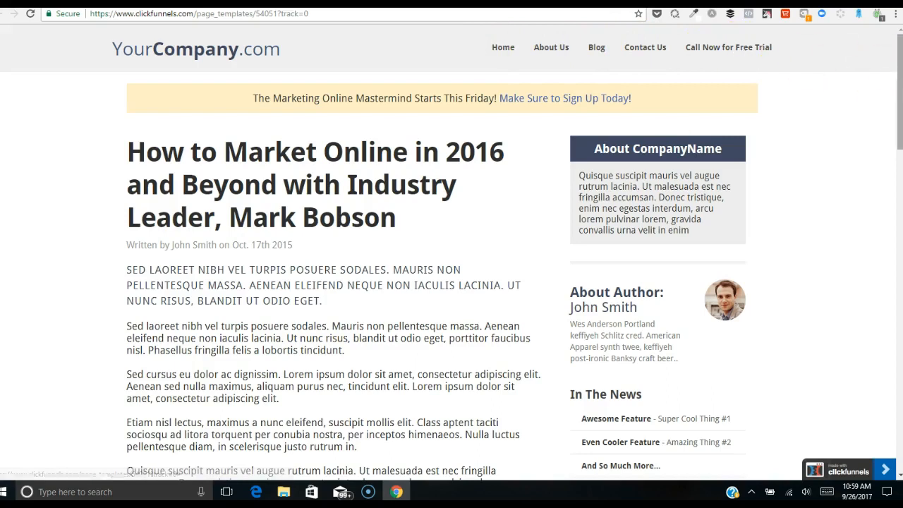
drag(900, 68, 900, 349)
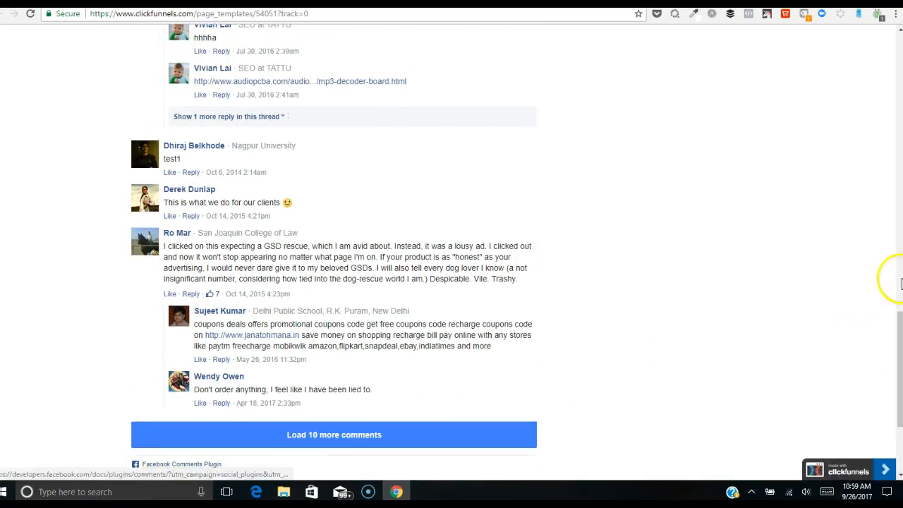
drag(899, 324, 899, 46)
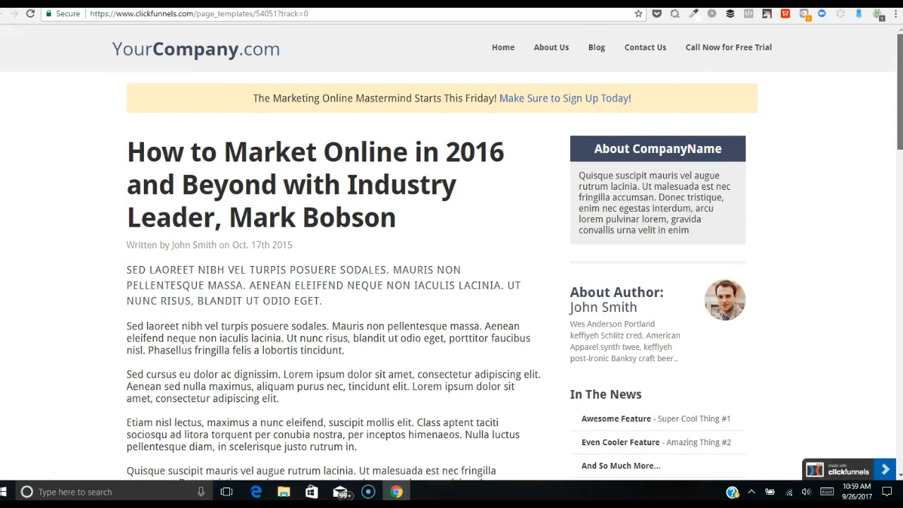
key(ctrl+w)
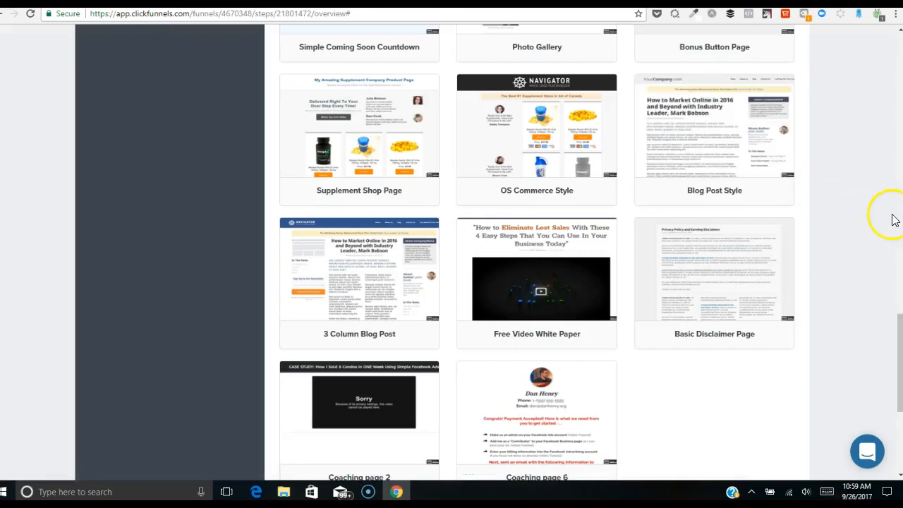
- Apply the Blog Post Style template to blog 2 and check its /blog-2 URL
mouse_move(666, 149)
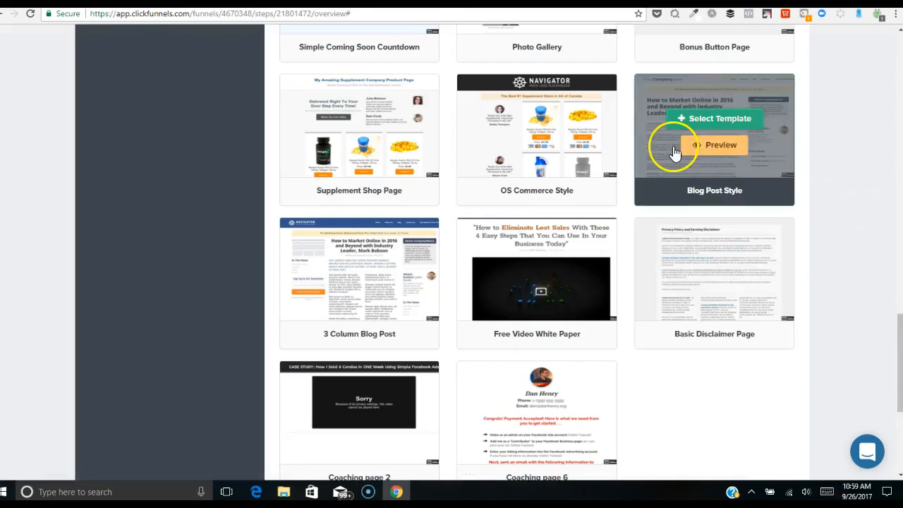
click(711, 123)
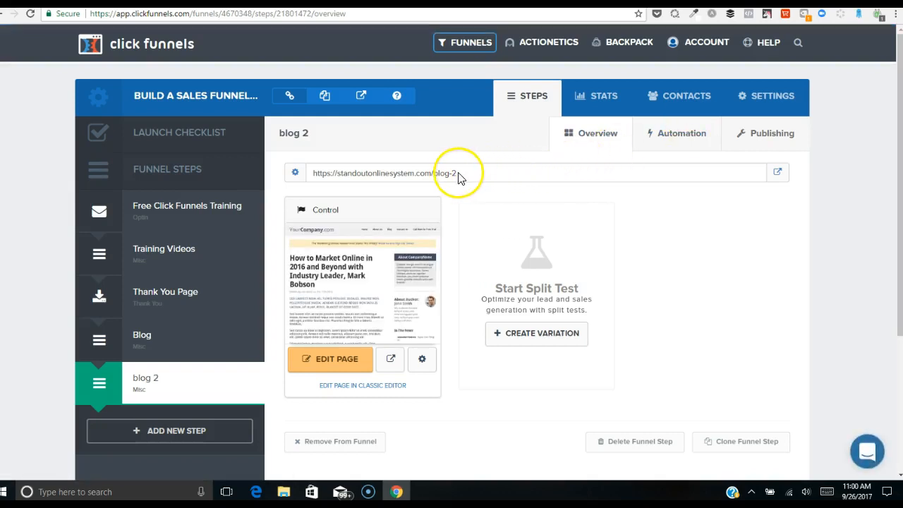
drag(337, 173, 415, 174)
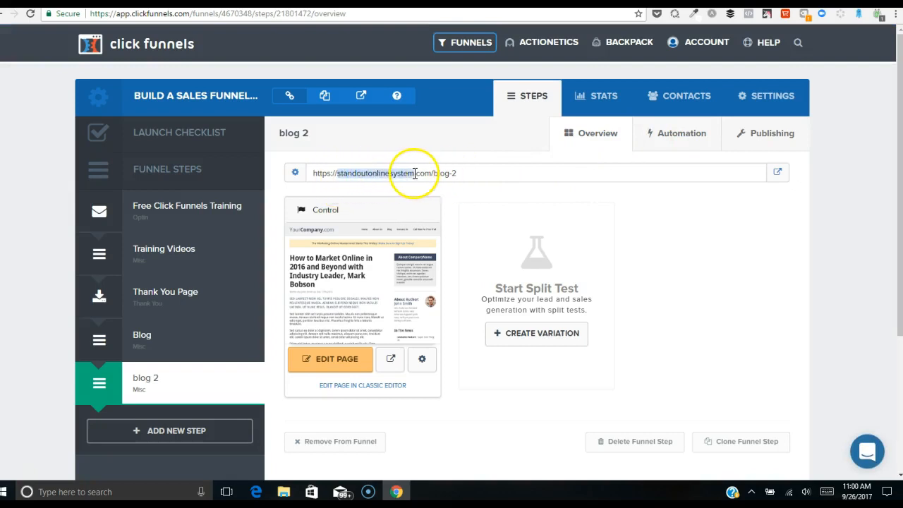
click(494, 181)
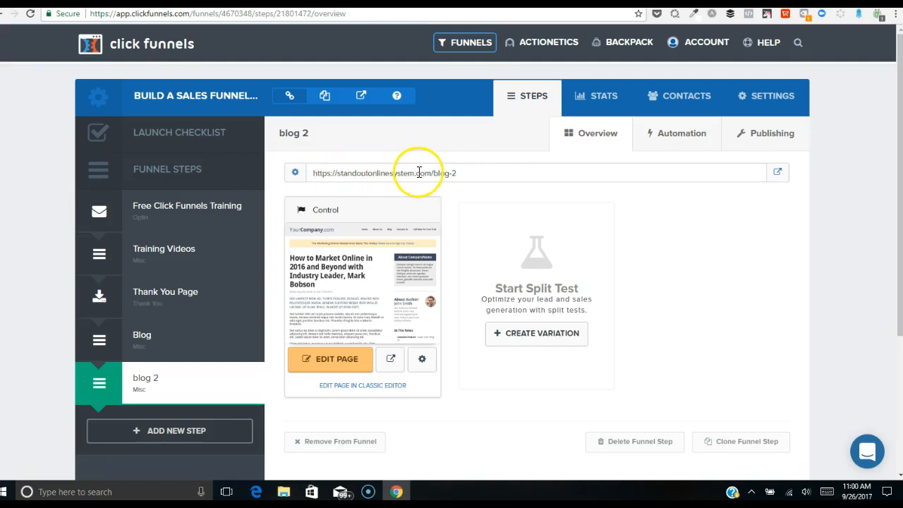
drag(462, 174, 435, 171)
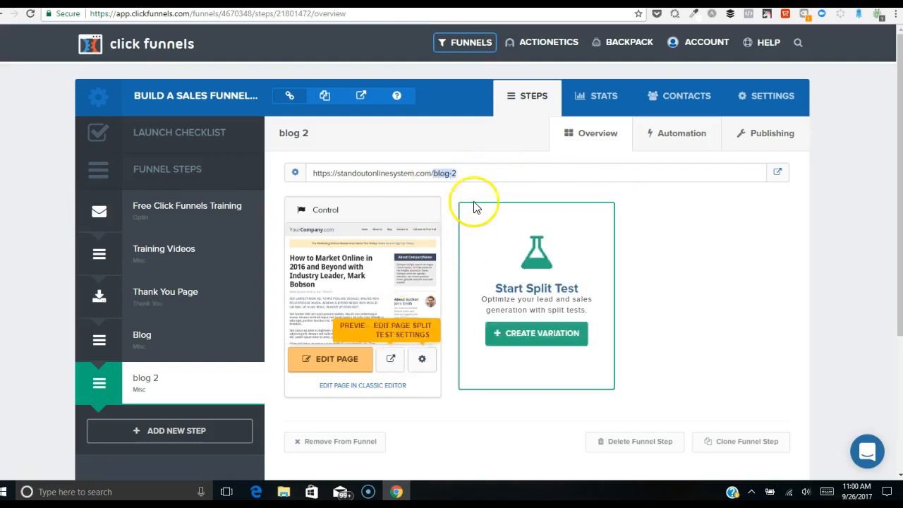
click(493, 178)
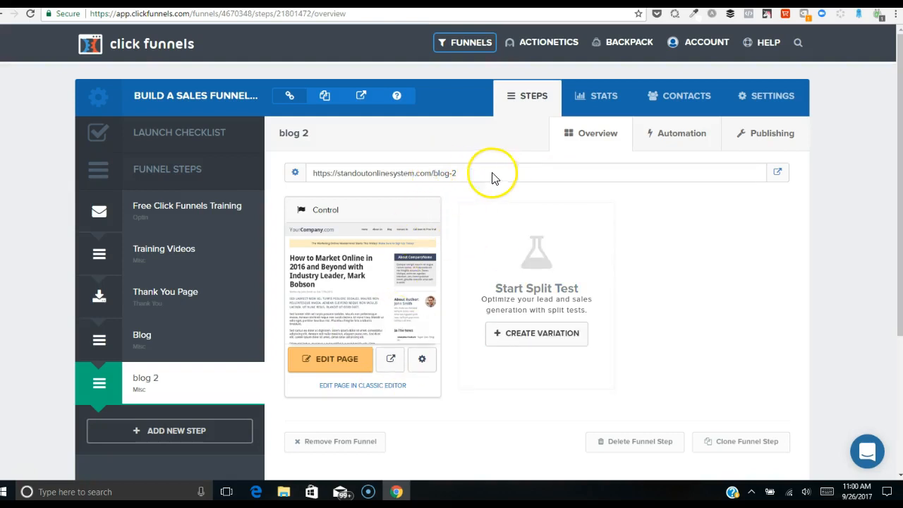
click(780, 140)
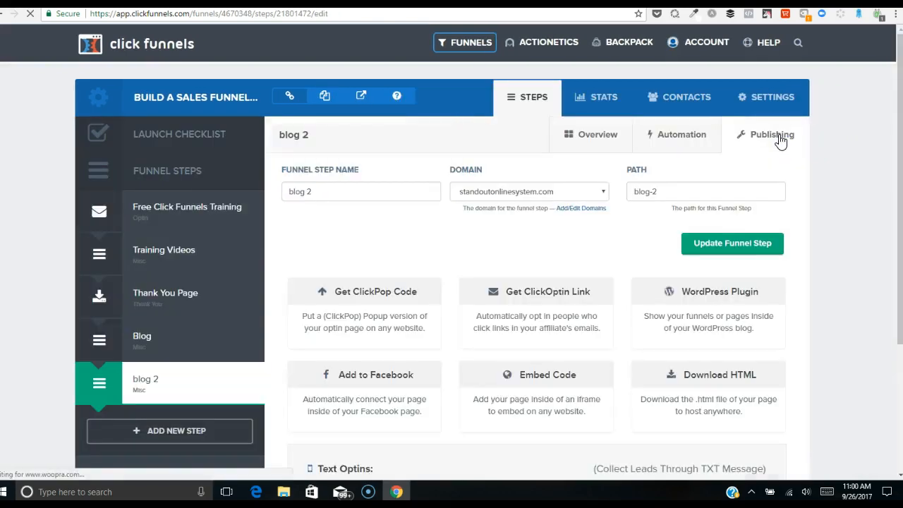
click(752, 149)
click(639, 188)
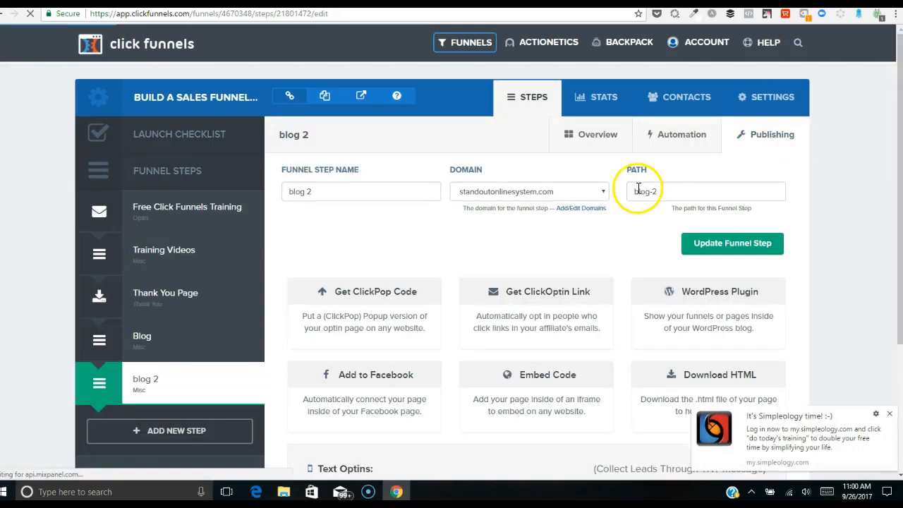
click(889, 414)
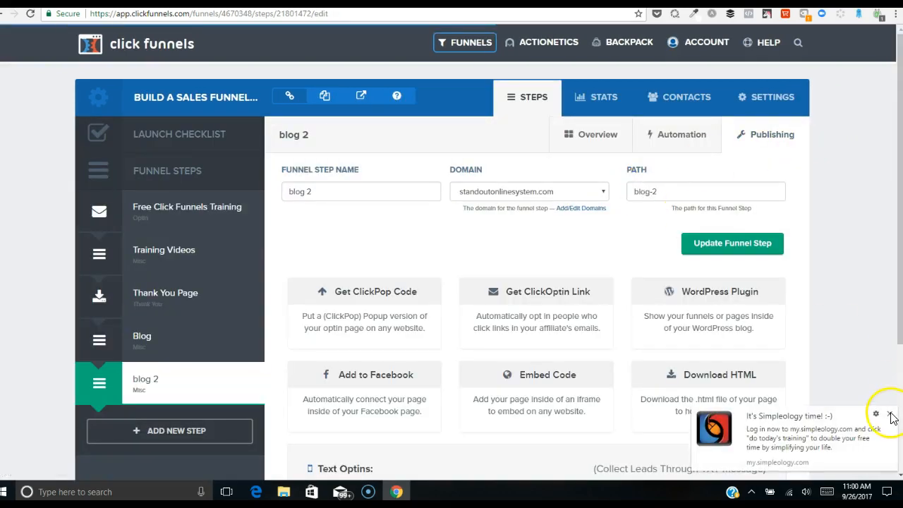
click(633, 247)
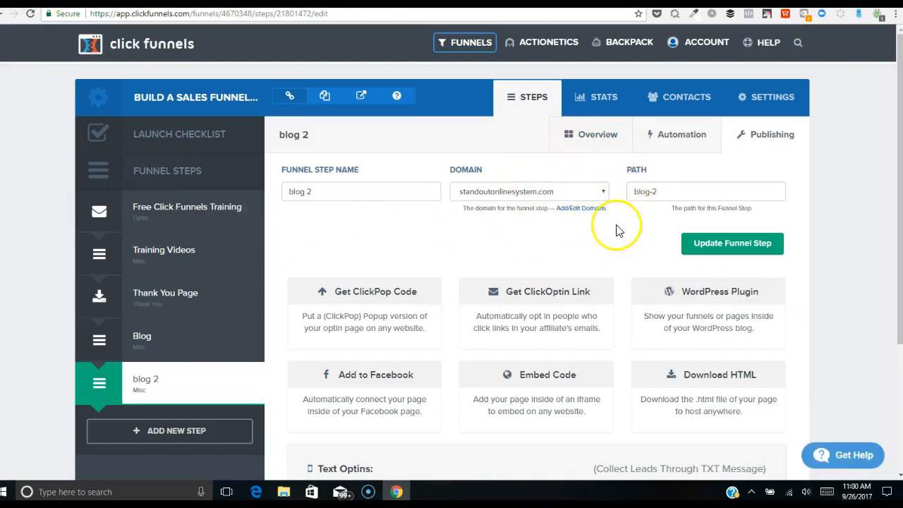
click(589, 137)
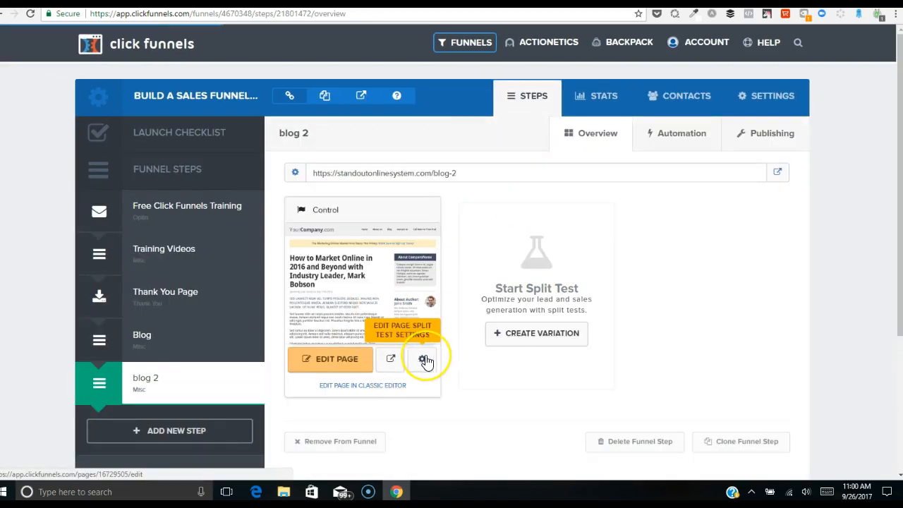
click(424, 360)
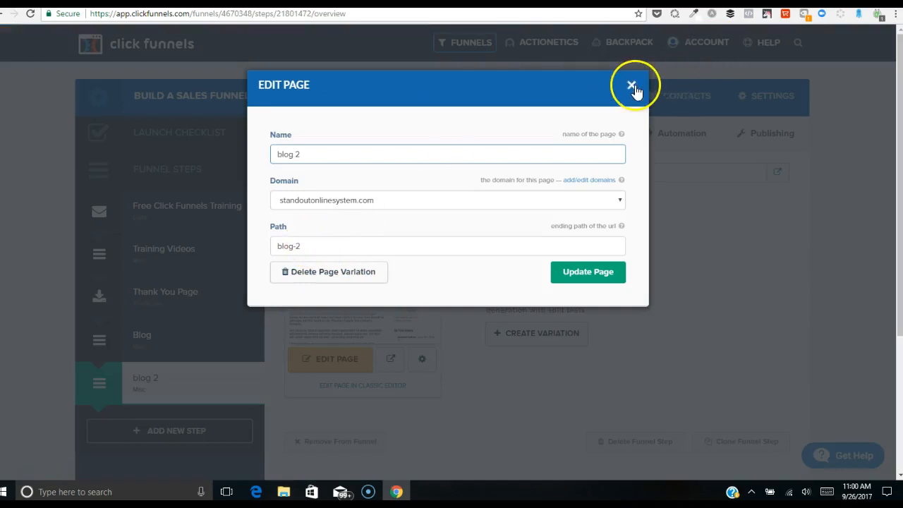
click(631, 84)
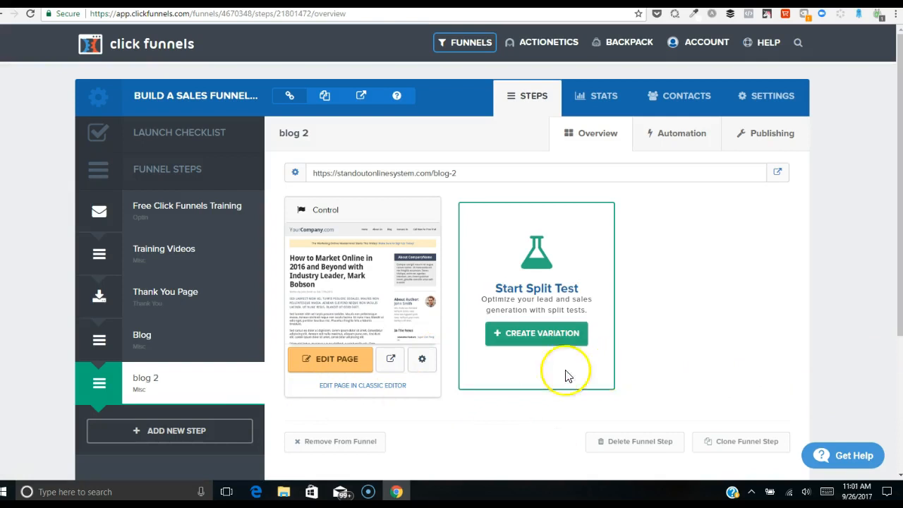
- Open blog 2 in the editor and review its article, newsletter form and comments placeholder
click(318, 365)
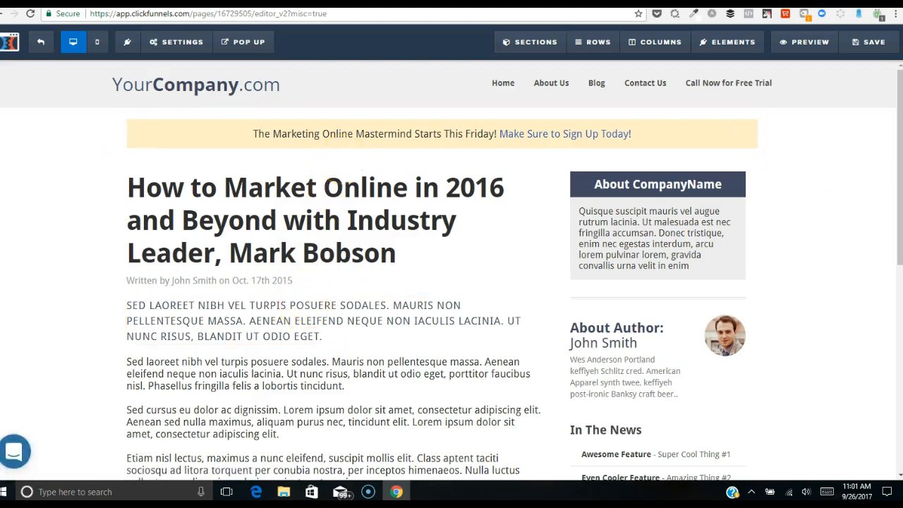
drag(901, 141, 900, 330)
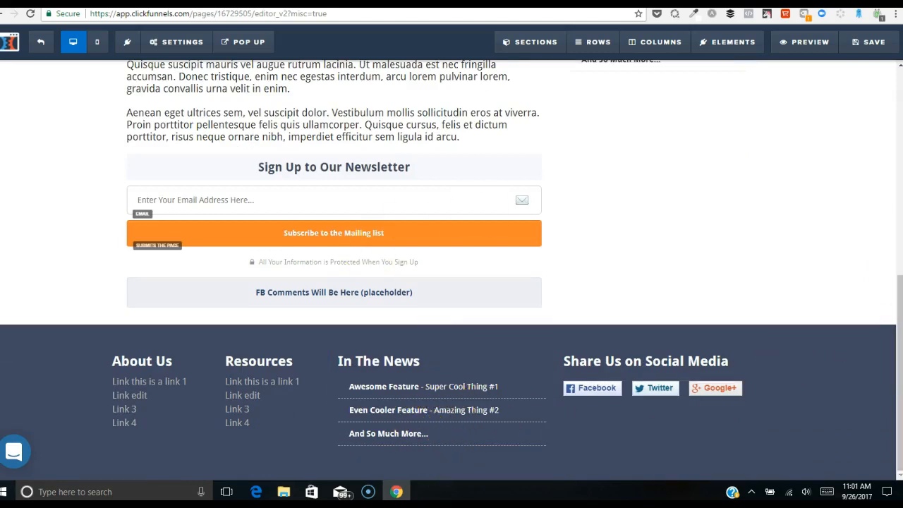
drag(900, 333, 901, 148)
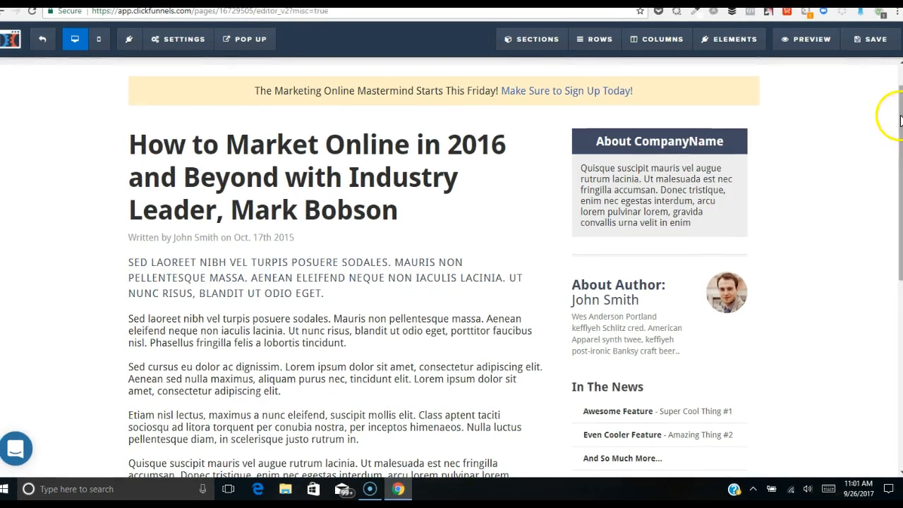
drag(900, 120, 890, 83)
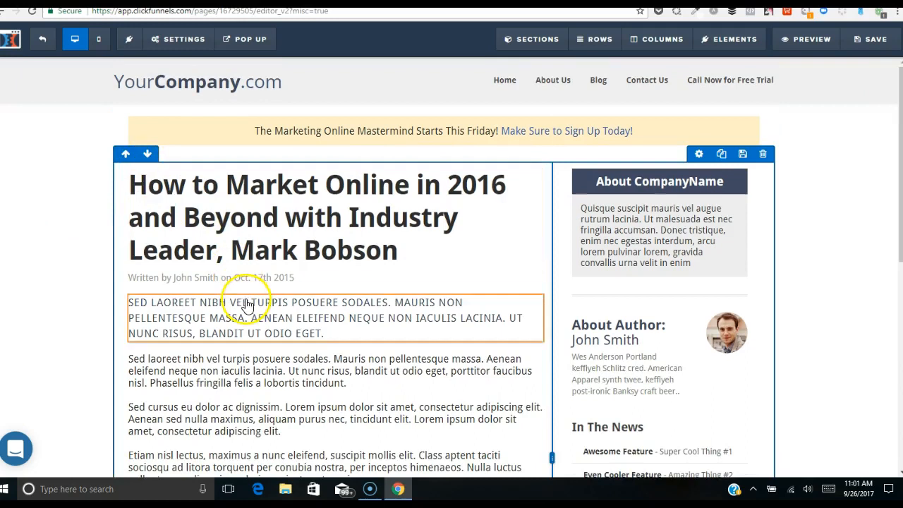
drag(900, 91, 889, 178)
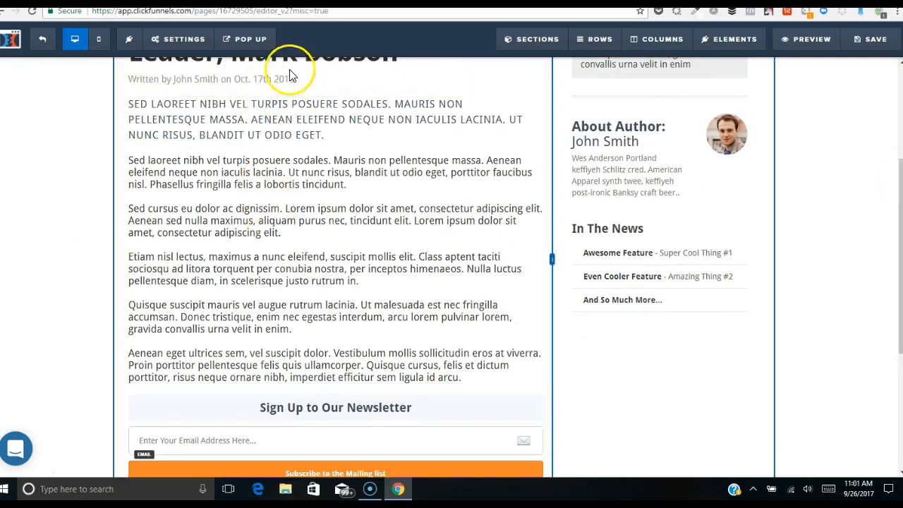
drag(900, 185, 901, 235)
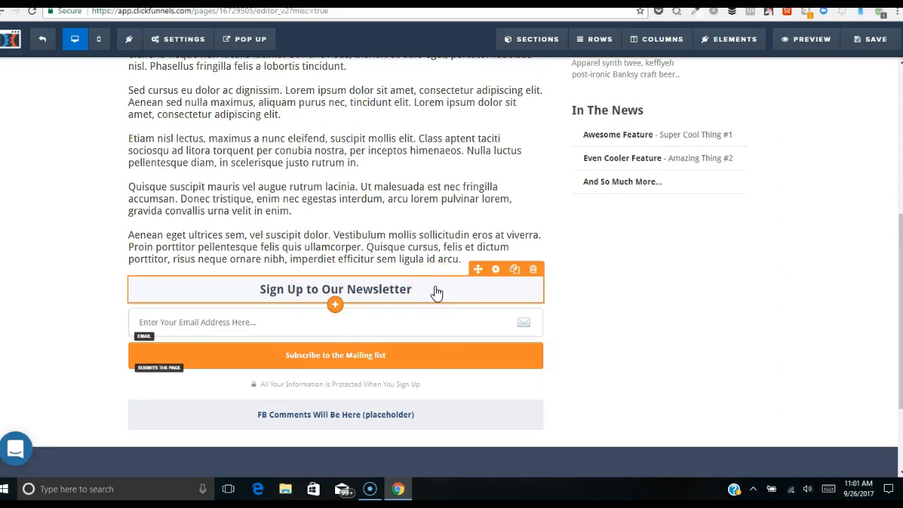
click(408, 294)
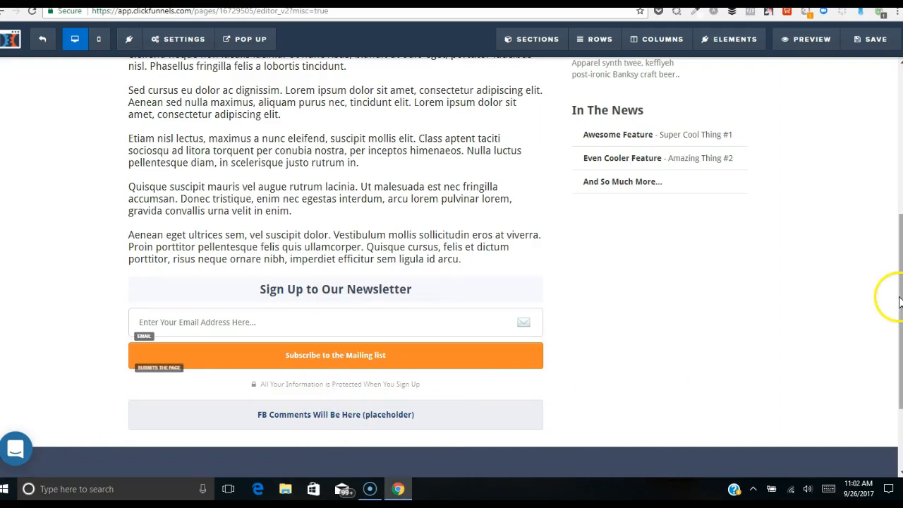
mouse_move(435, 421)
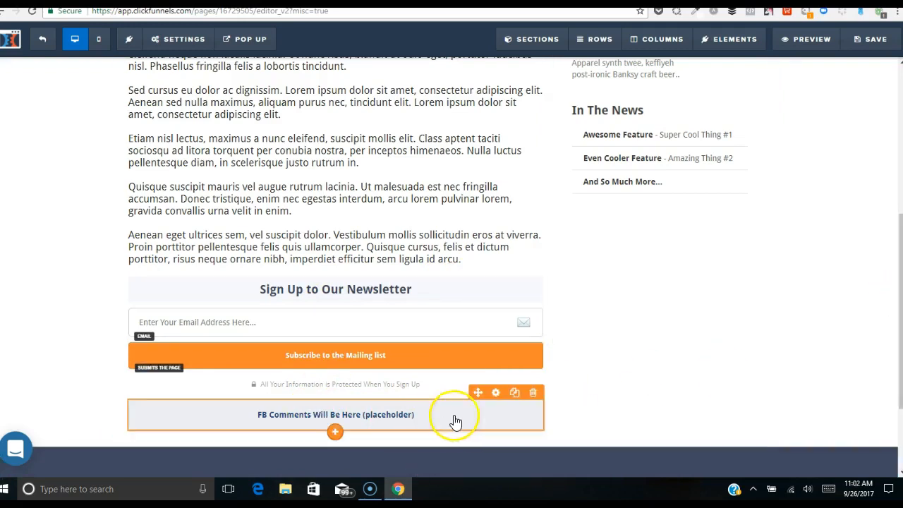
click(497, 394)
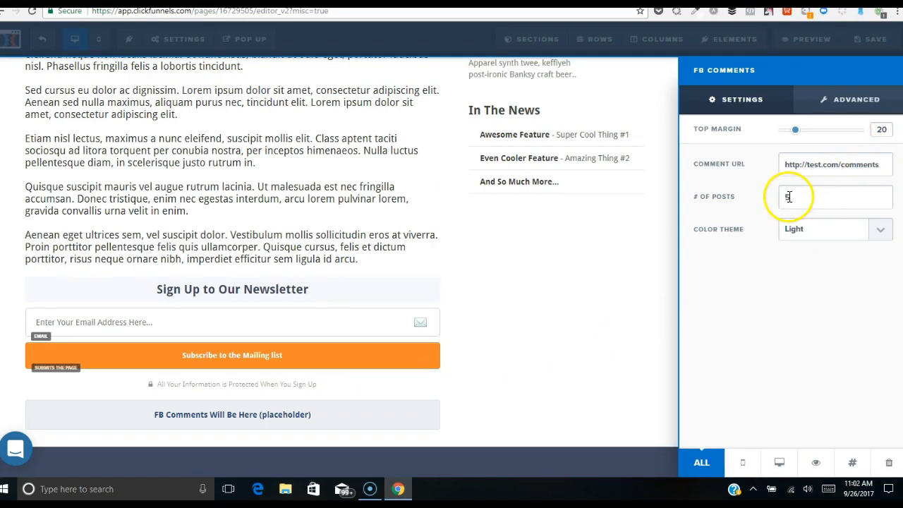
click(872, 100)
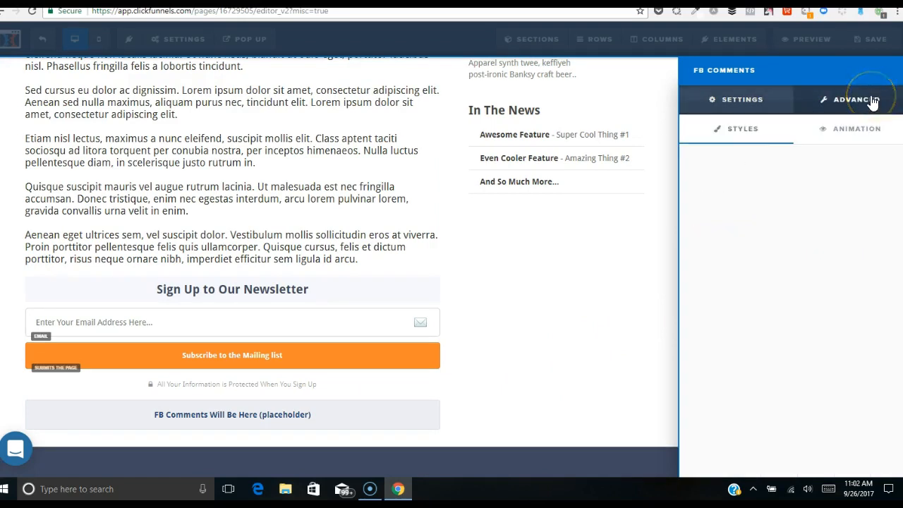
click(743, 99)
click(791, 168)
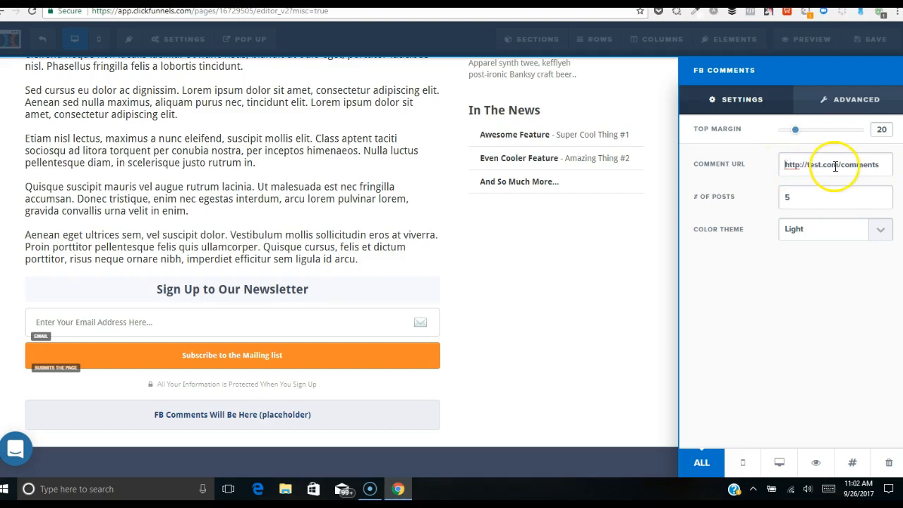
mouse_move(821, 204)
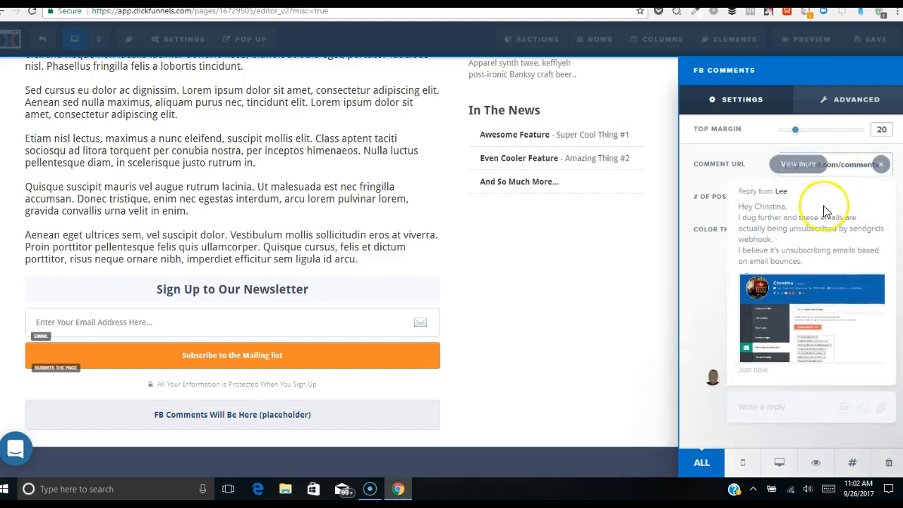
click(881, 167)
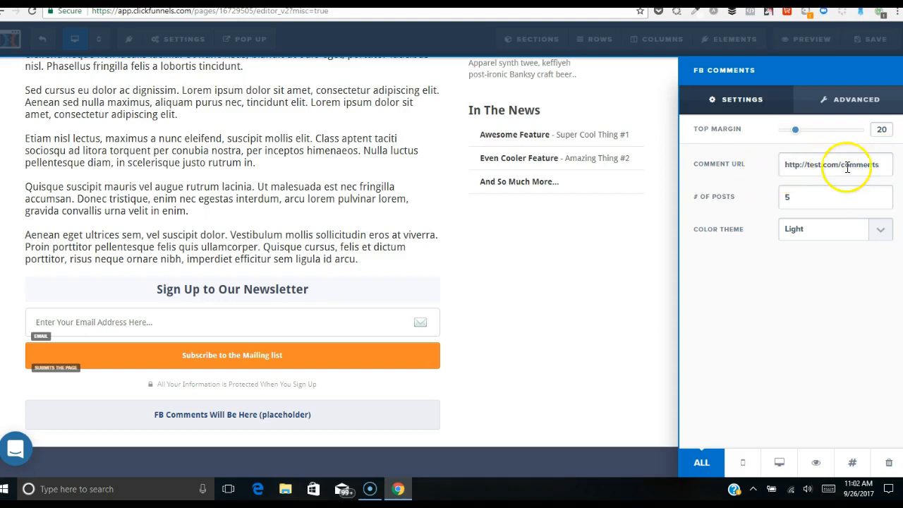
click(617, 254)
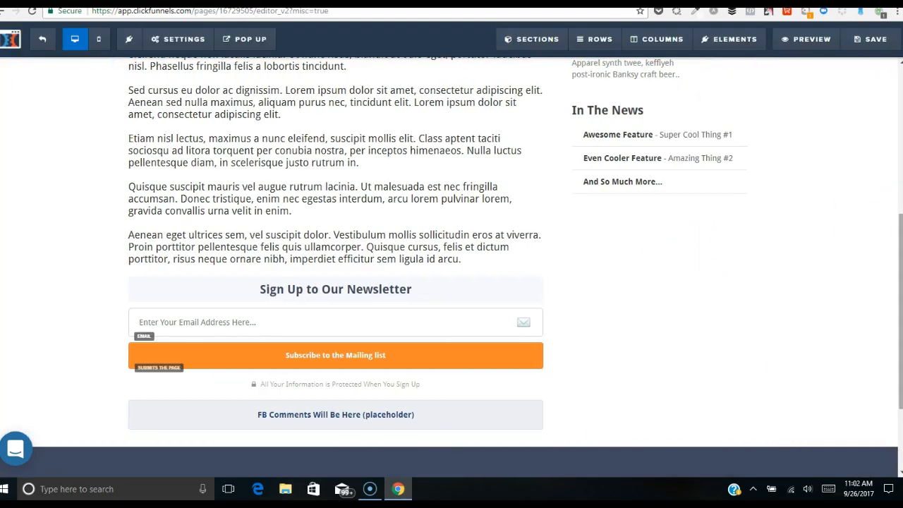
drag(899, 272, 901, 71)
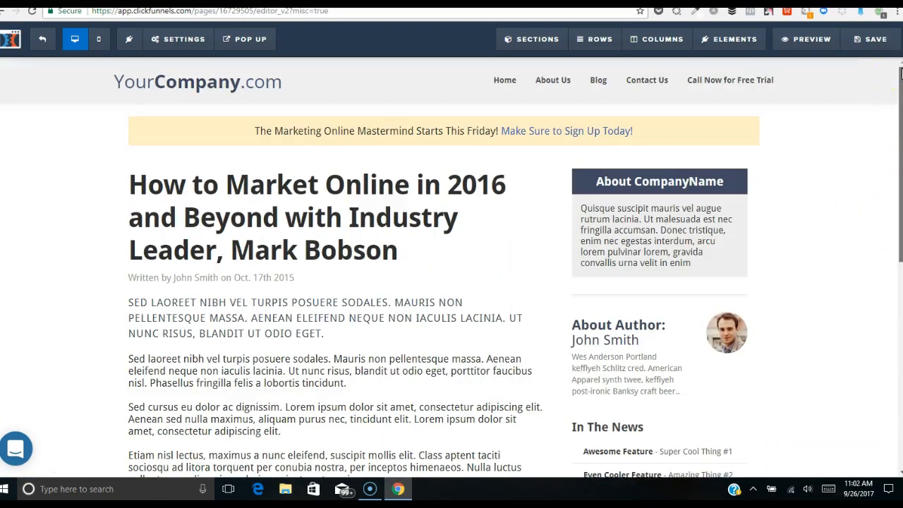
right_click(547, 86)
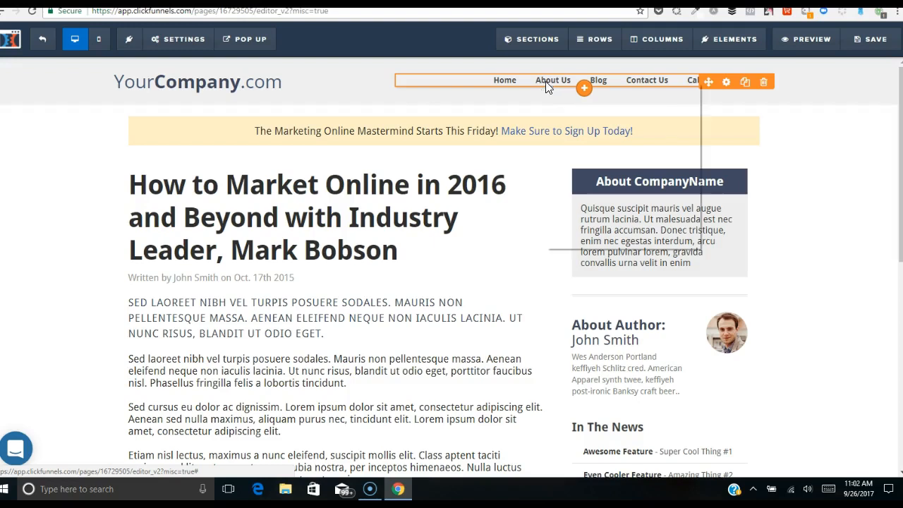
click(504, 104)
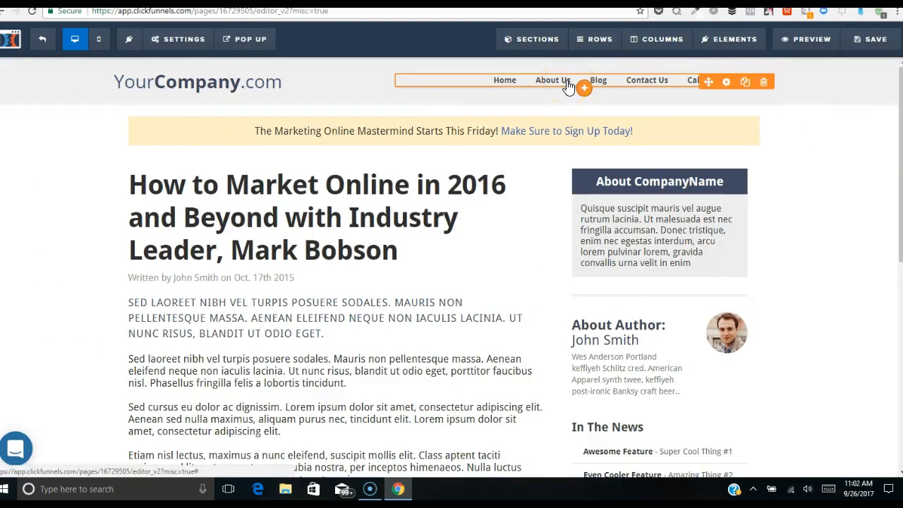
click(727, 83)
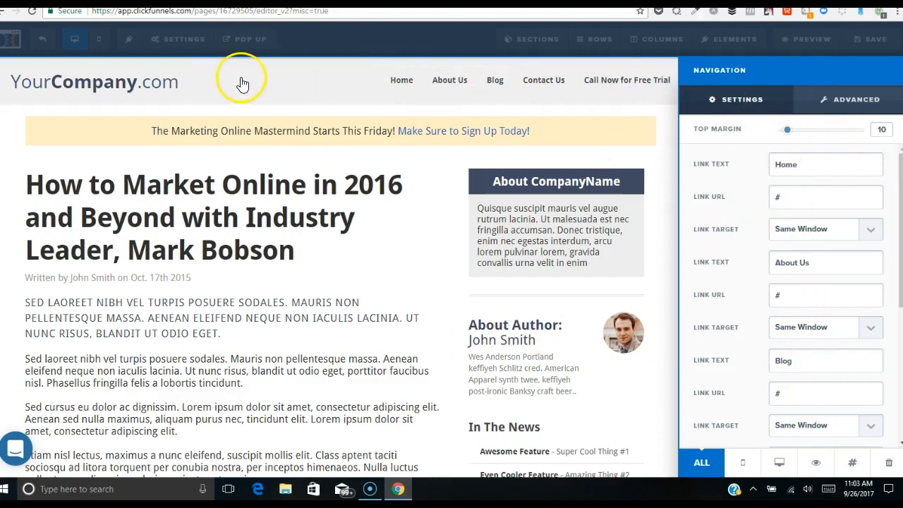
click(239, 83)
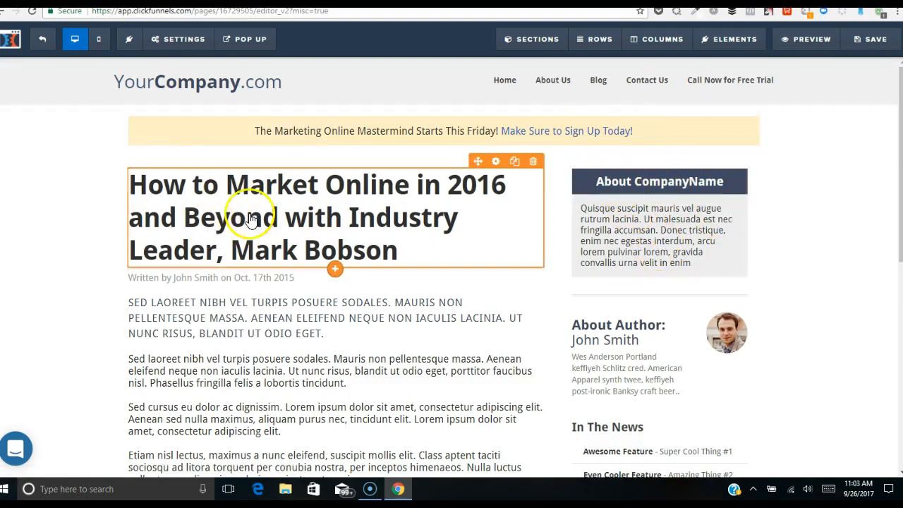
right_click(734, 191)
click(779, 159)
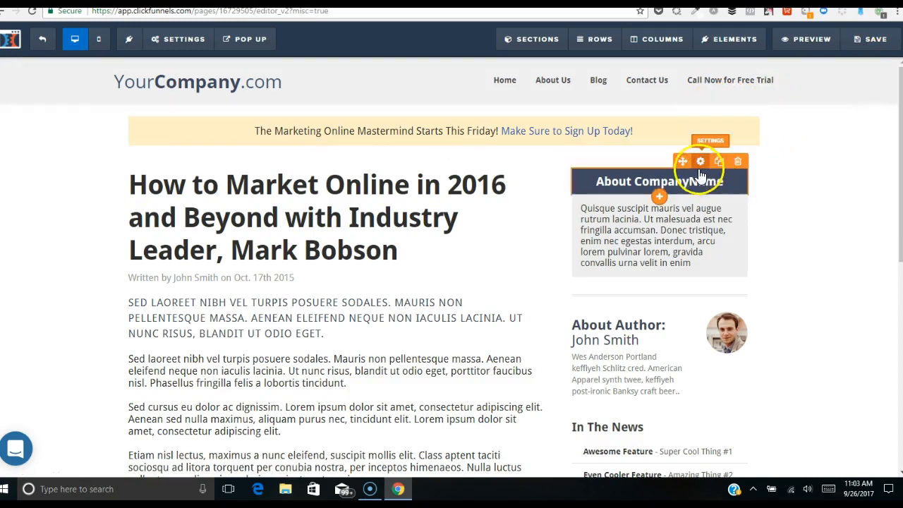
- Give the About CompanyName heading a deeper pink background
click(701, 164)
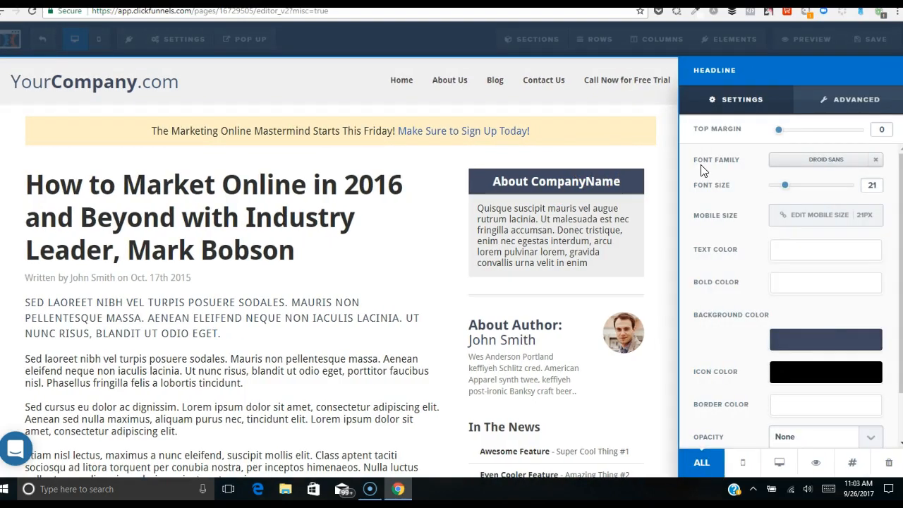
click(833, 345)
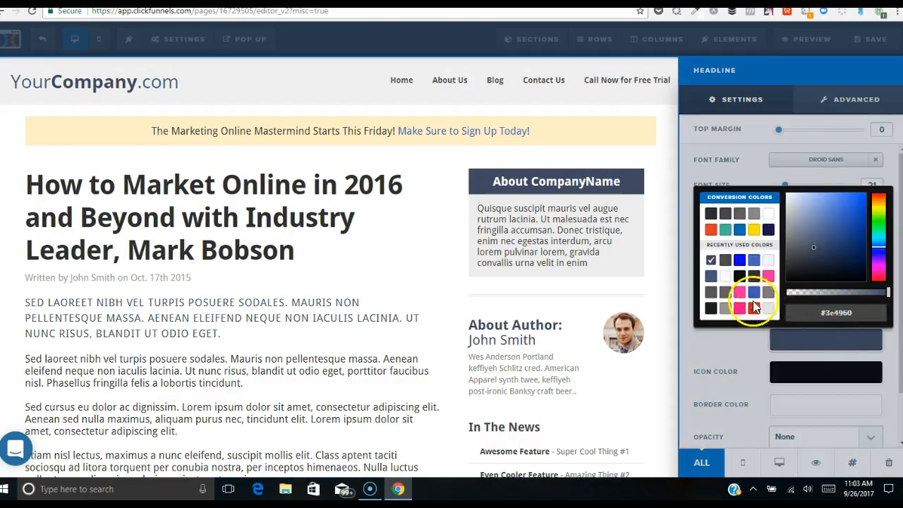
click(768, 277)
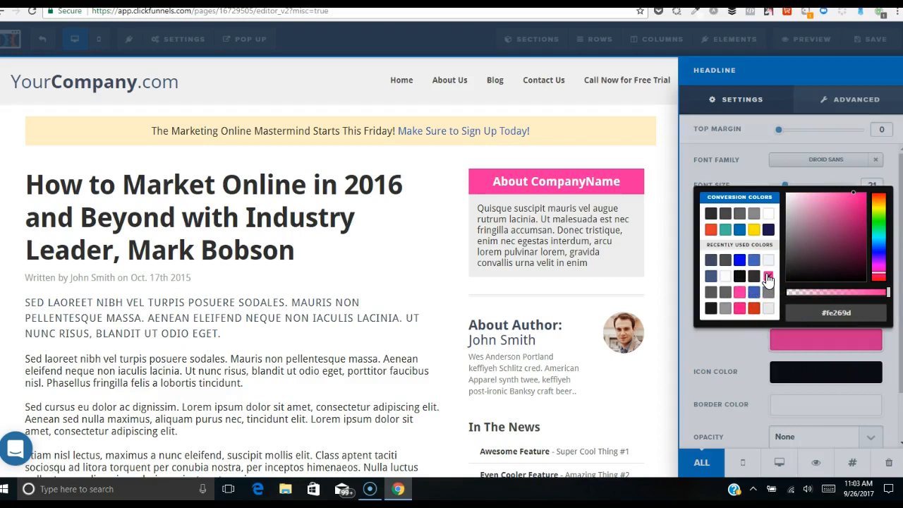
click(741, 309)
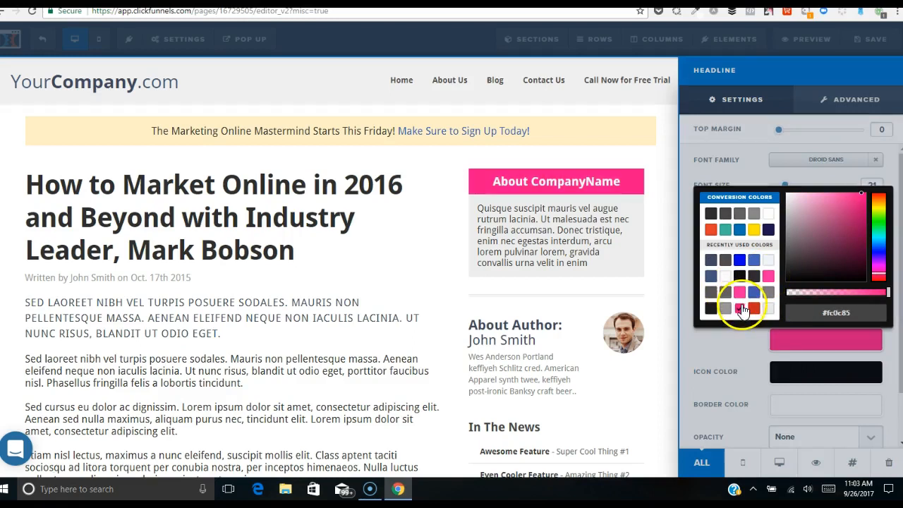
click(635, 158)
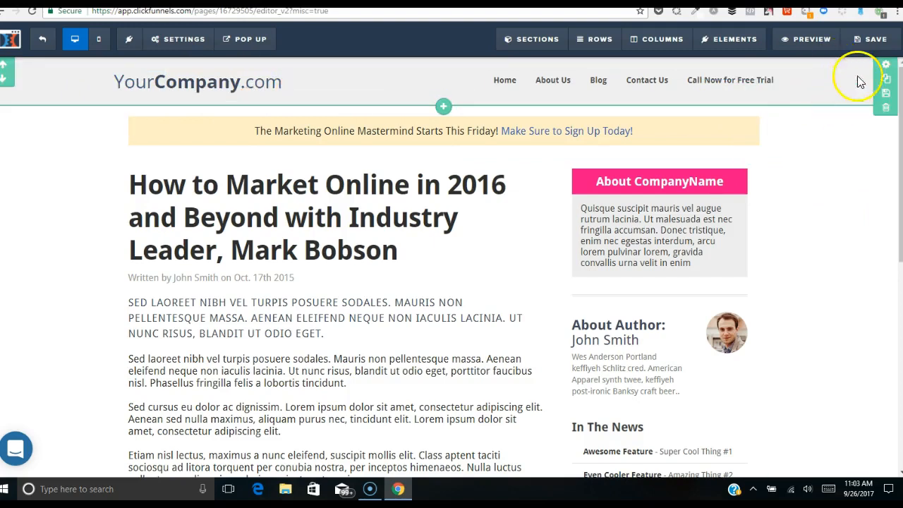
- Set the header section background to white, after briefly trying a dark shade
click(886, 66)
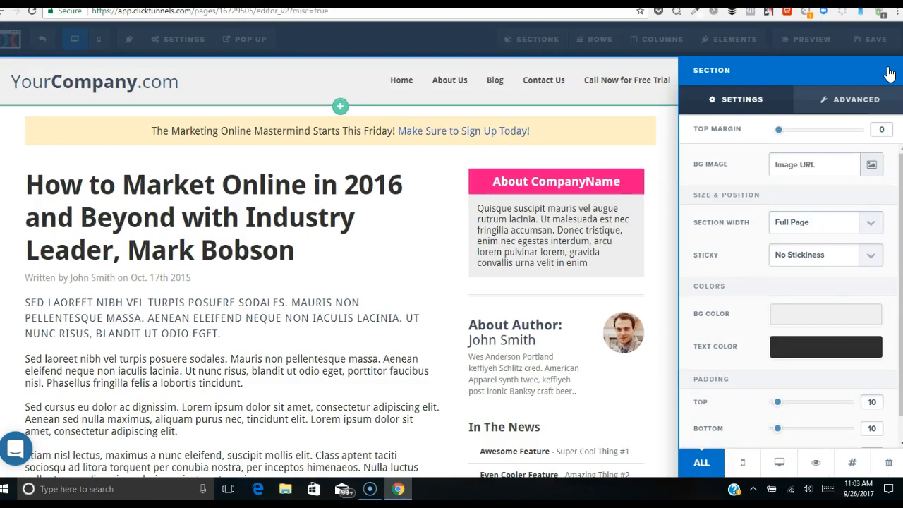
click(861, 317)
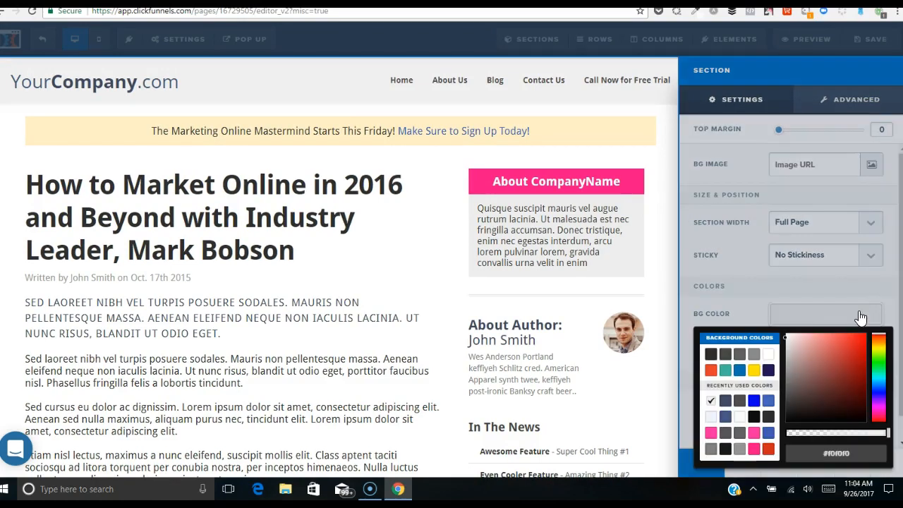
click(770, 355)
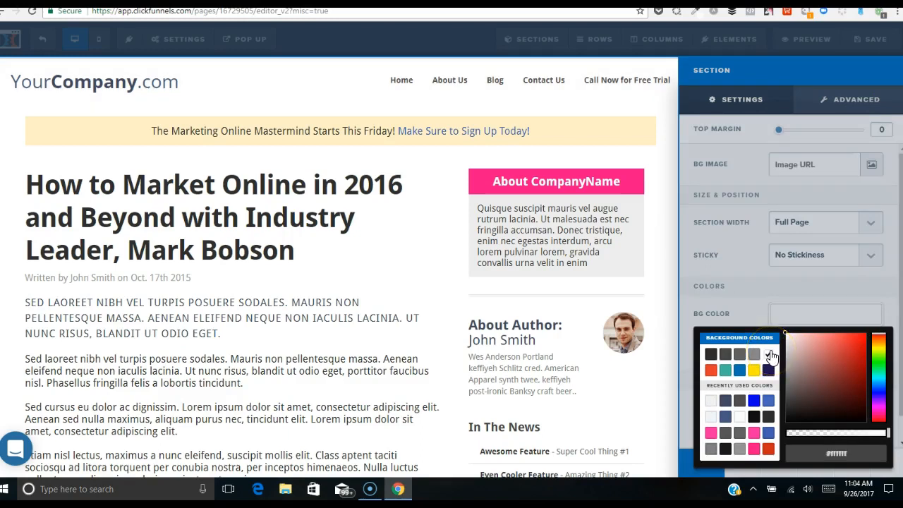
click(712, 355)
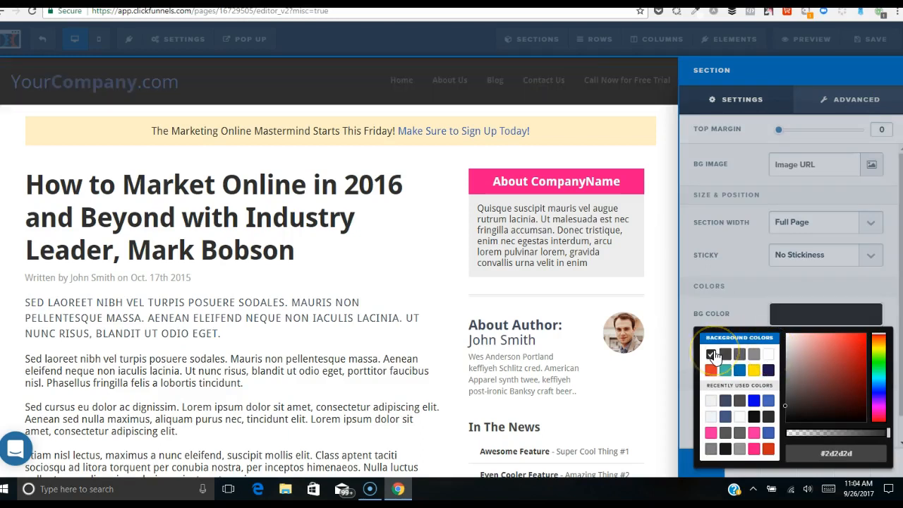
click(769, 354)
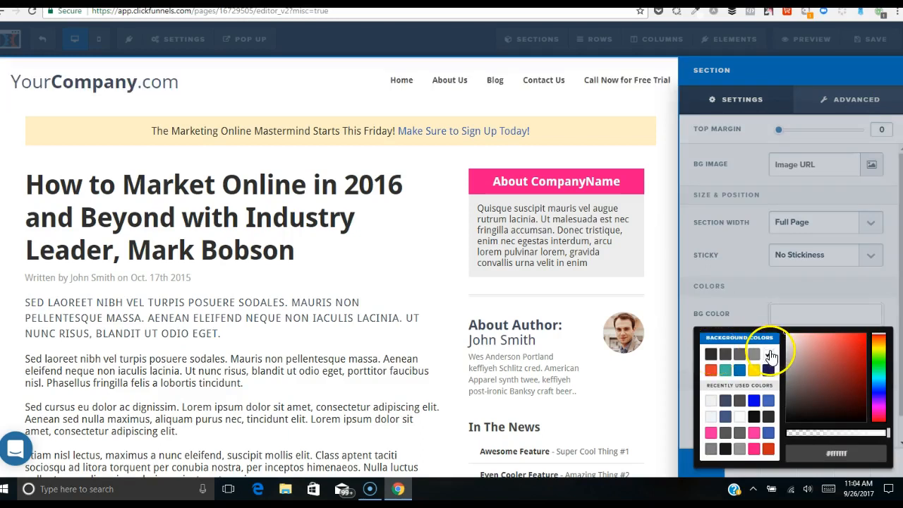
click(350, 95)
scroll(891, 168, down, 2)
scroll(891, 168, up, 2)
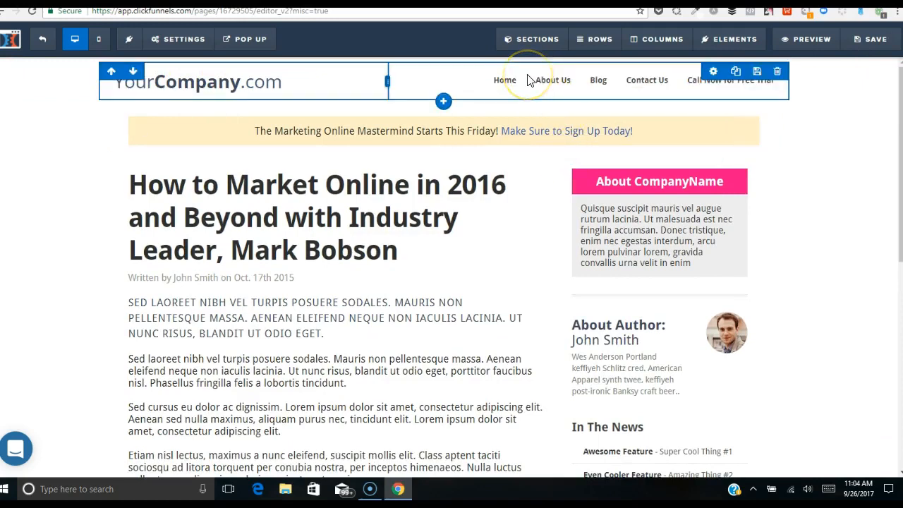
- Insert an image element below the YourCompany.com logo text
click(188, 85)
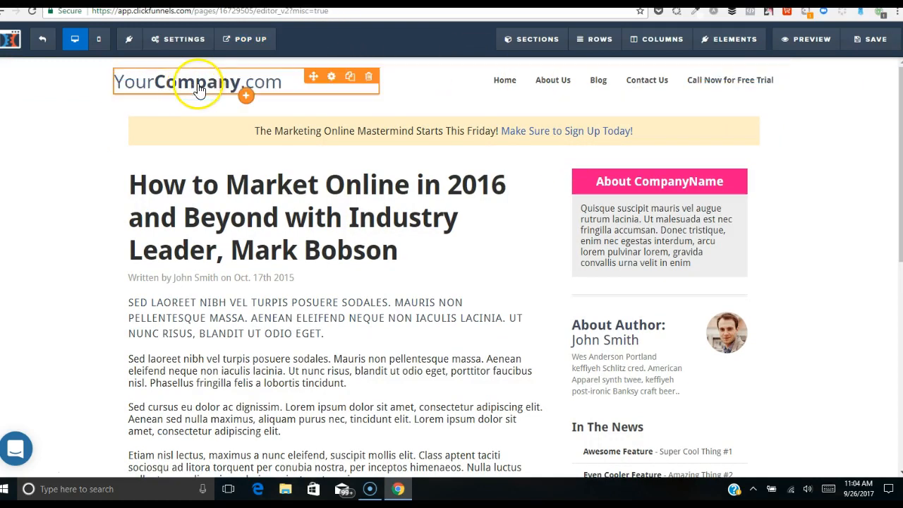
click(331, 77)
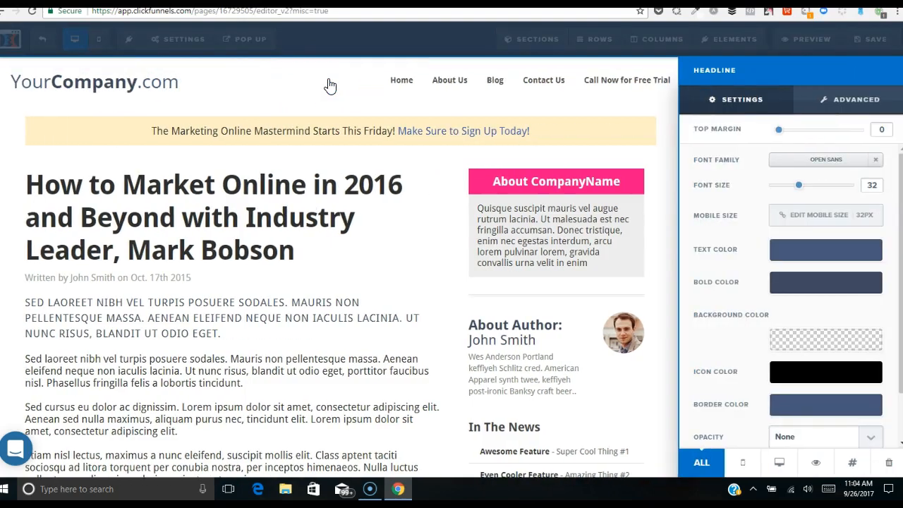
click(151, 87)
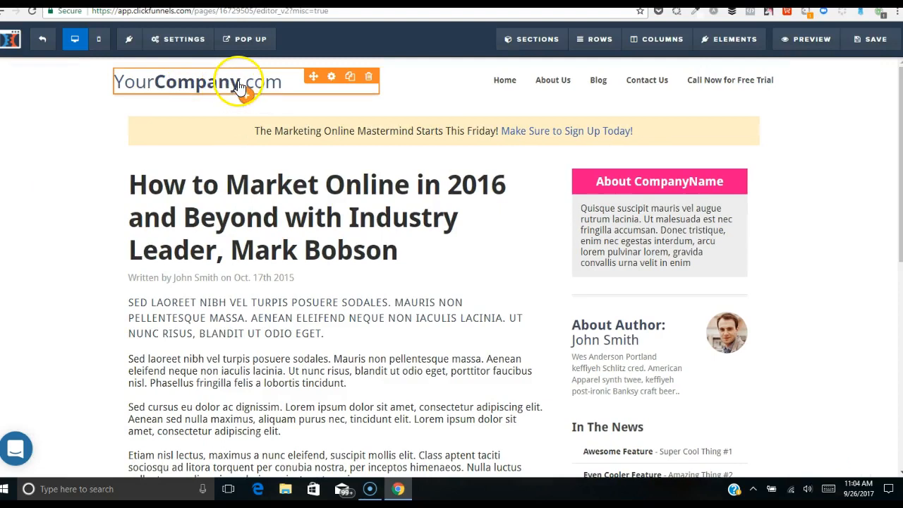
mouse_move(246, 96)
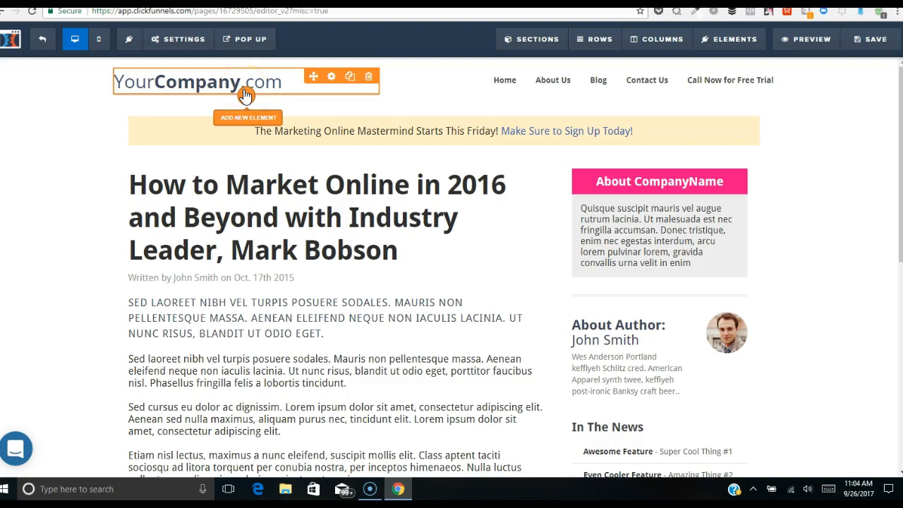
click(245, 96)
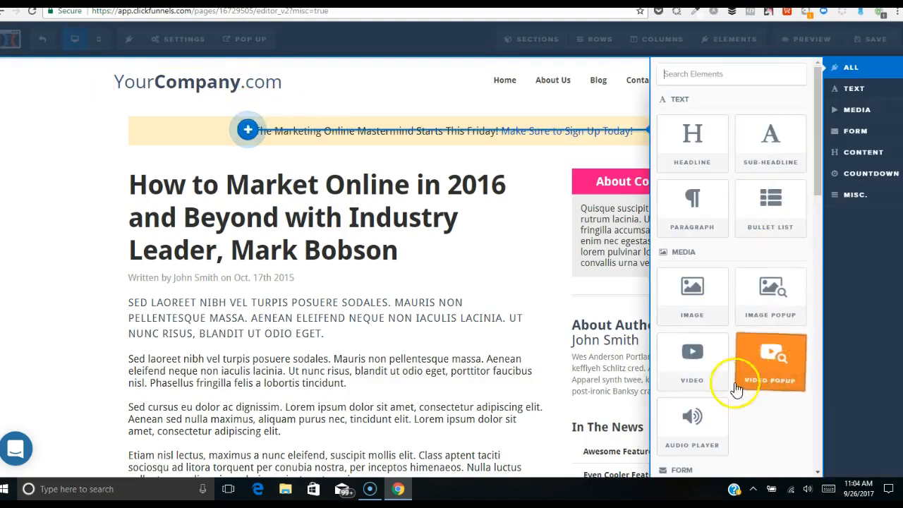
click(692, 302)
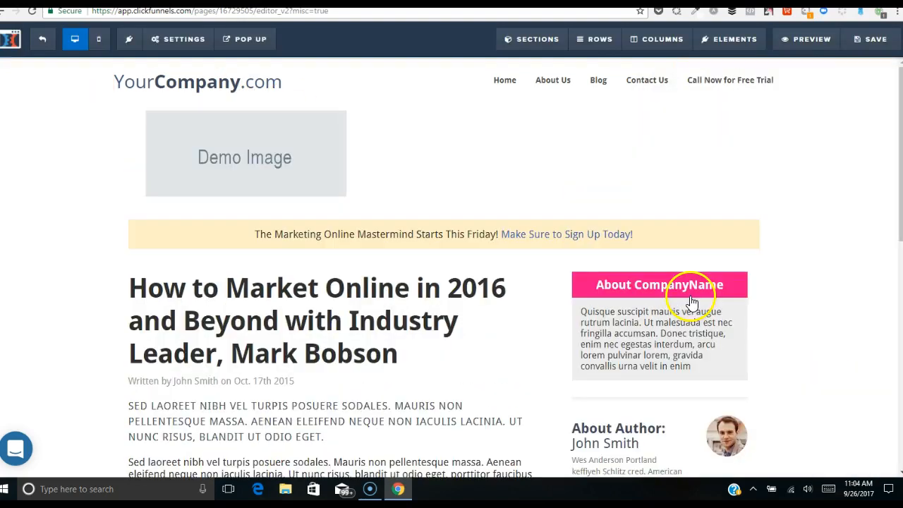
- Replace the demo image with the Sales Funnel Success System picture from the image library
click(264, 147)
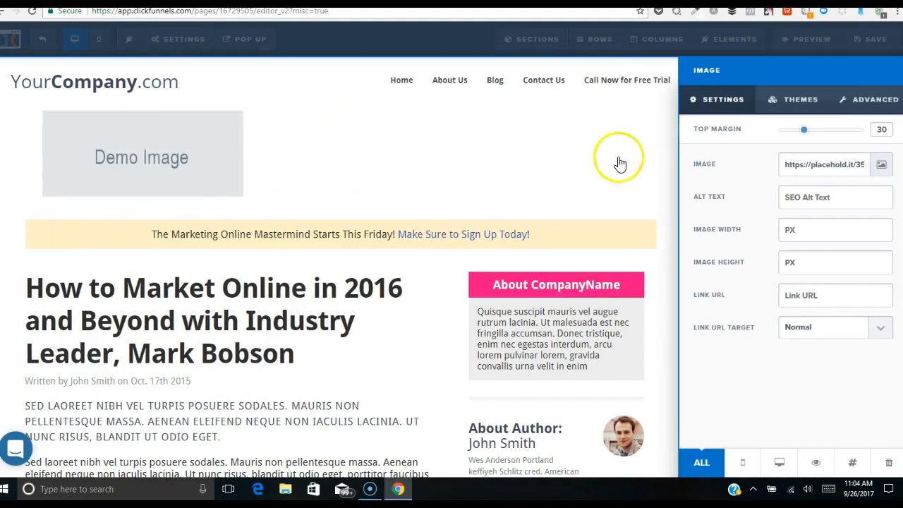
click(881, 164)
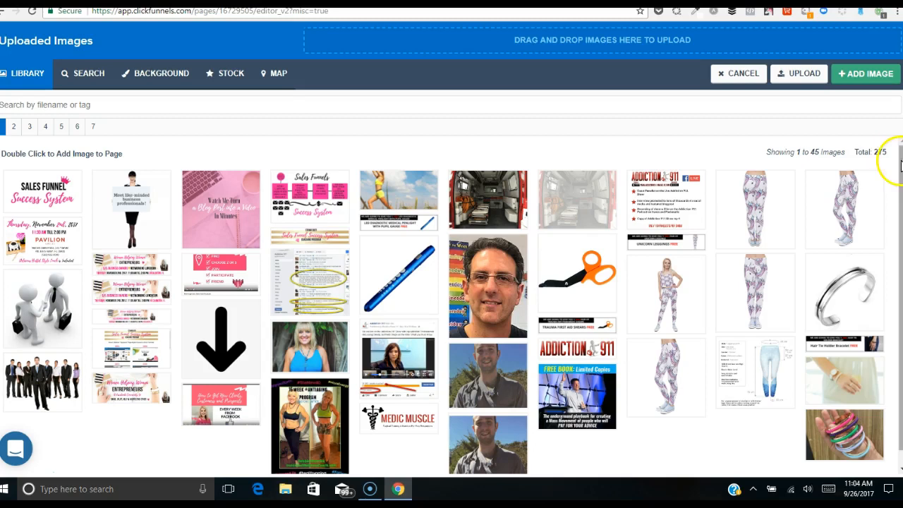
drag(900, 163, 900, 288)
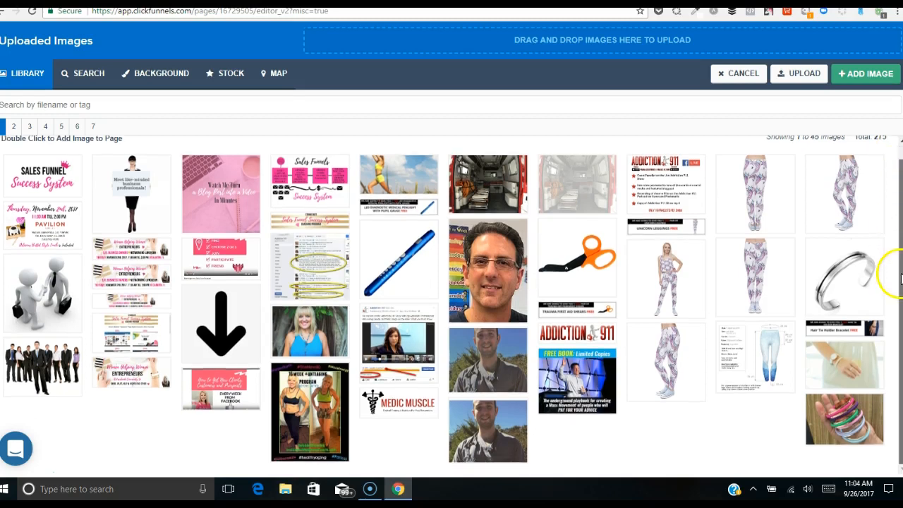
click(12, 131)
click(5, 131)
click(37, 185)
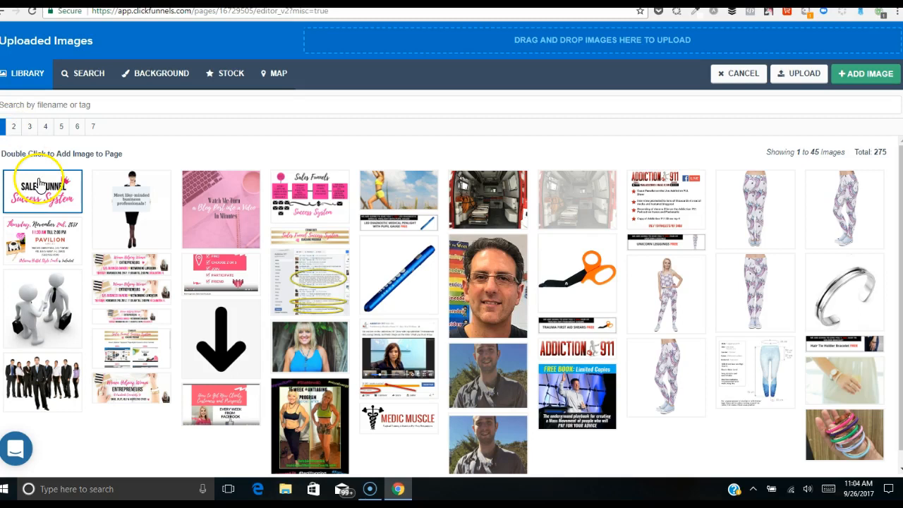
click(865, 82)
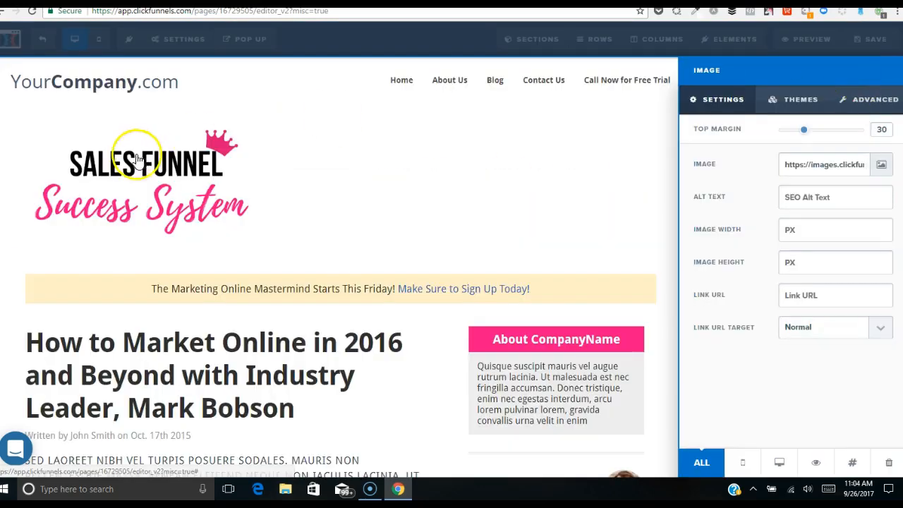
- Set the logo image width to 200 px
click(804, 230)
text(100)
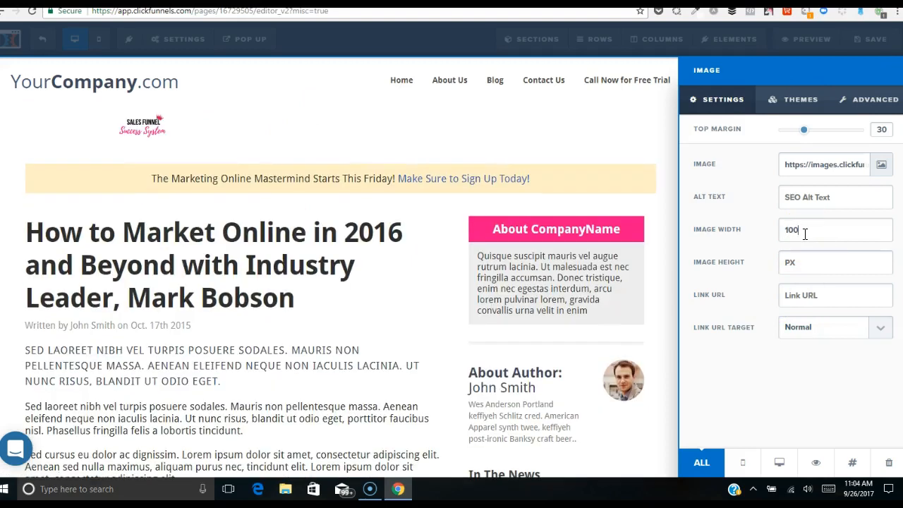
key(BackSpace)
key(BackSpace)
text(200)
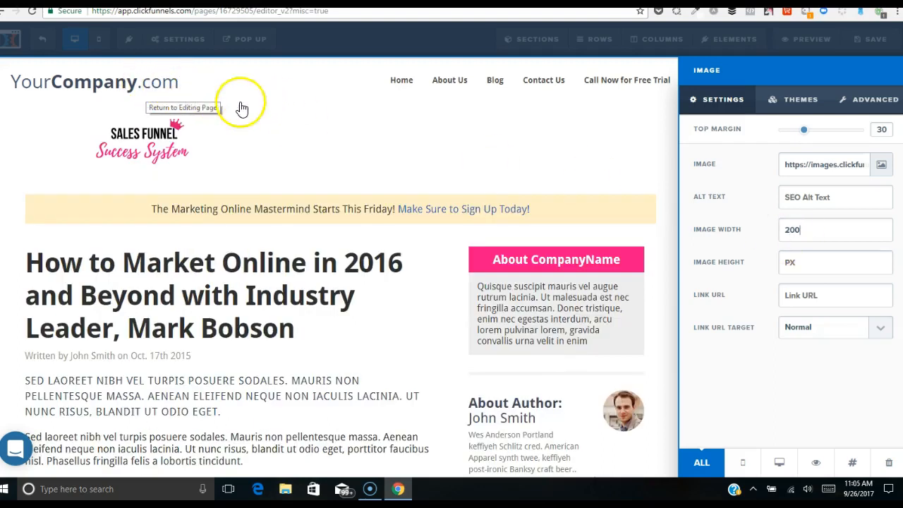
click(187, 96)
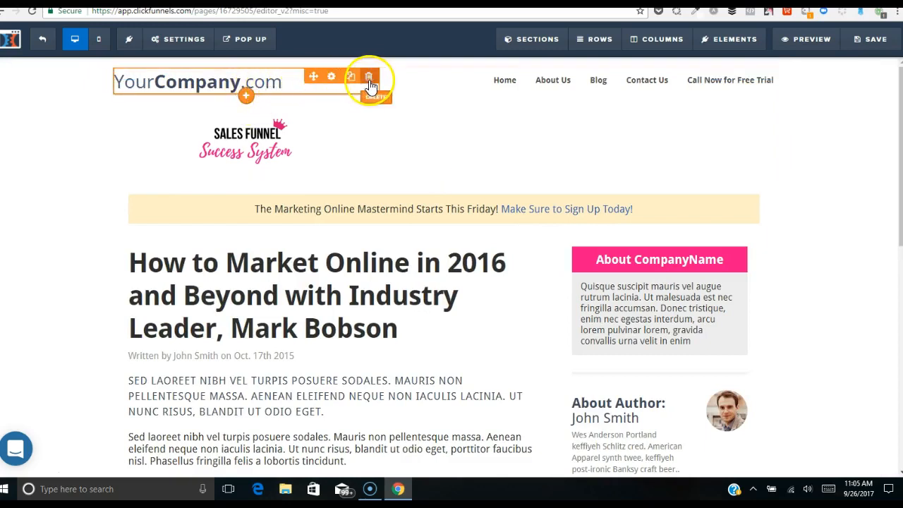
- Delete the YourCompany.com text and set the logo image's top margin to 0
click(370, 79)
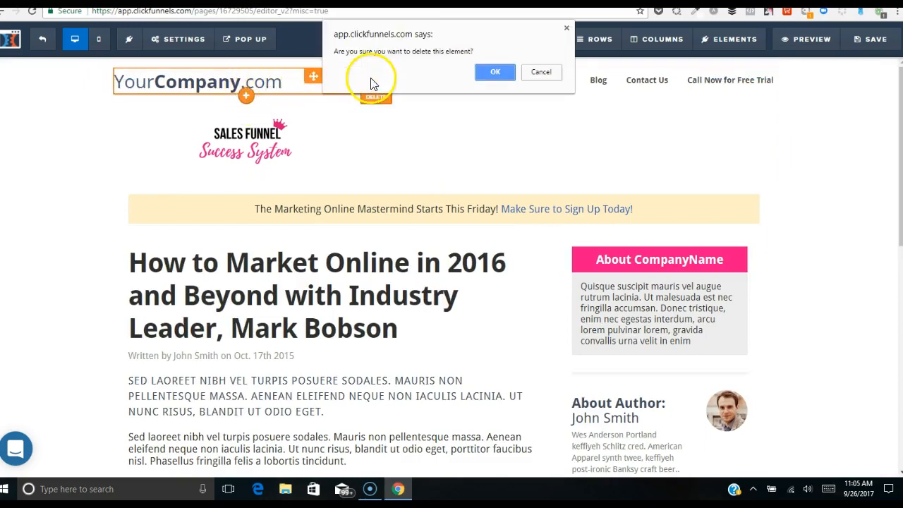
click(494, 72)
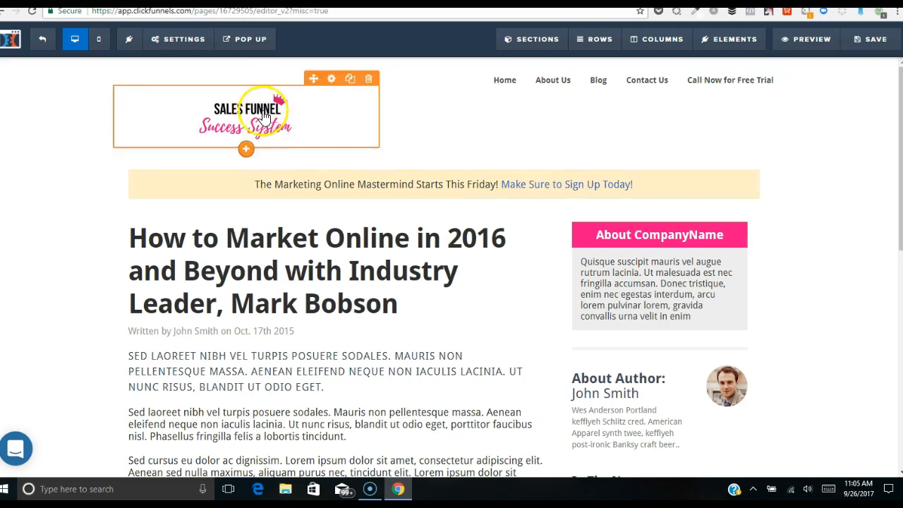
click(331, 79)
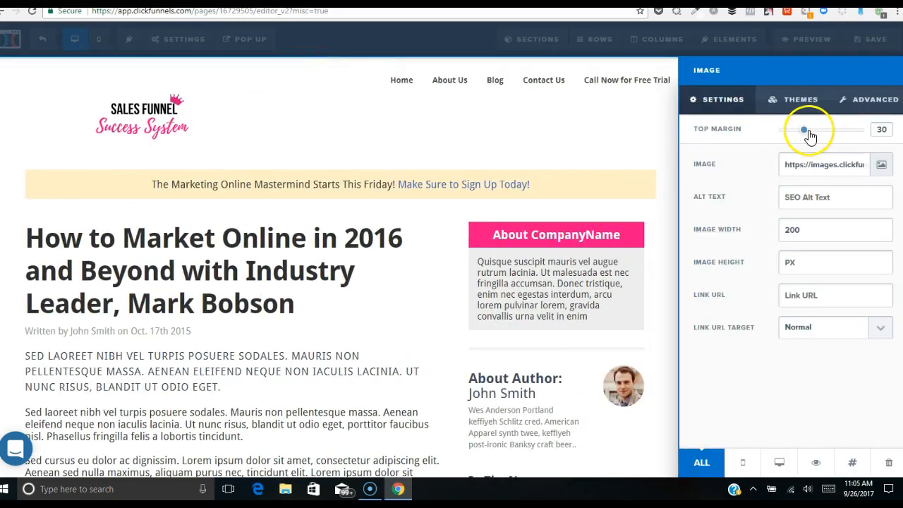
drag(807, 135, 762, 128)
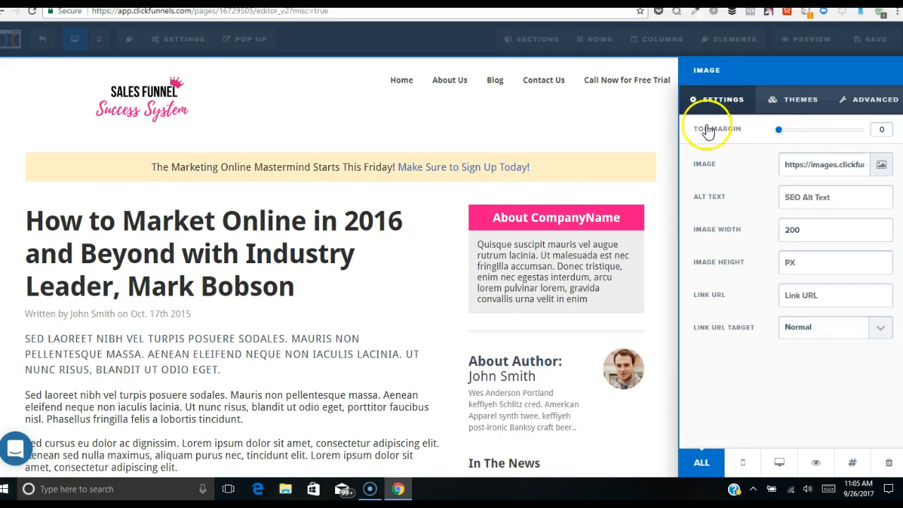
click(249, 106)
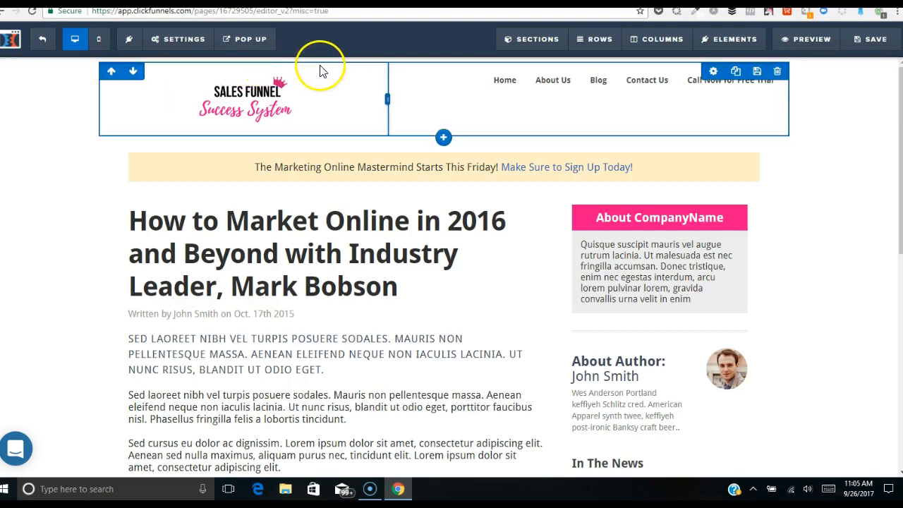
- Set the header's 2 Column Row top padding to 0
click(715, 74)
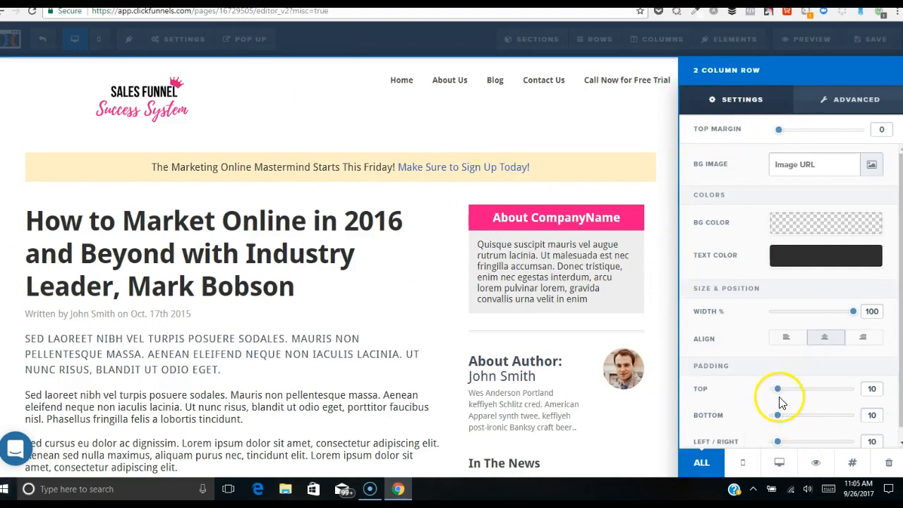
drag(777, 397, 770, 396)
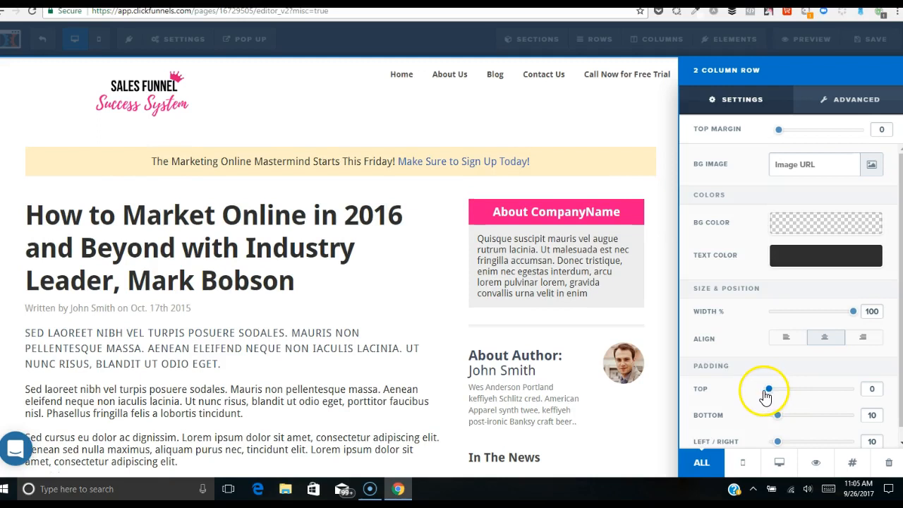
click(239, 95)
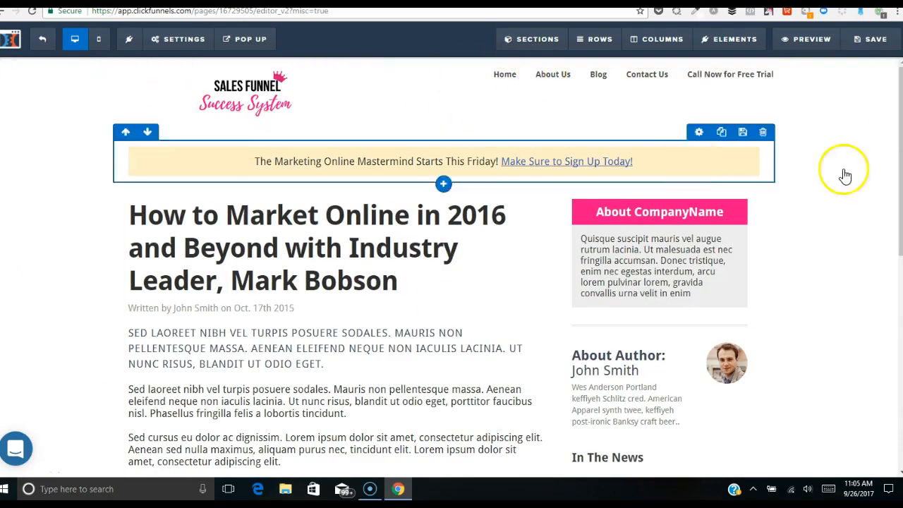
- Select the entire article headline text so it can be replaced
drag(900, 134, 897, 187)
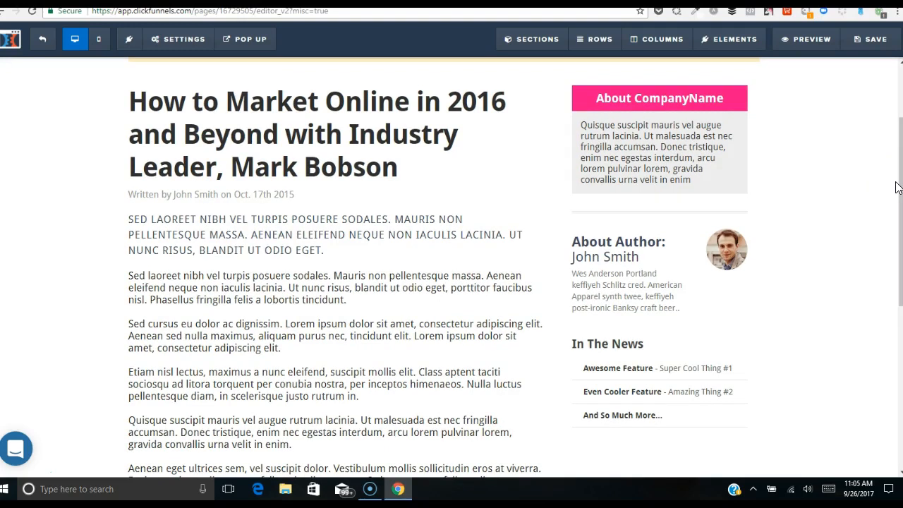
drag(898, 187, 900, 205)
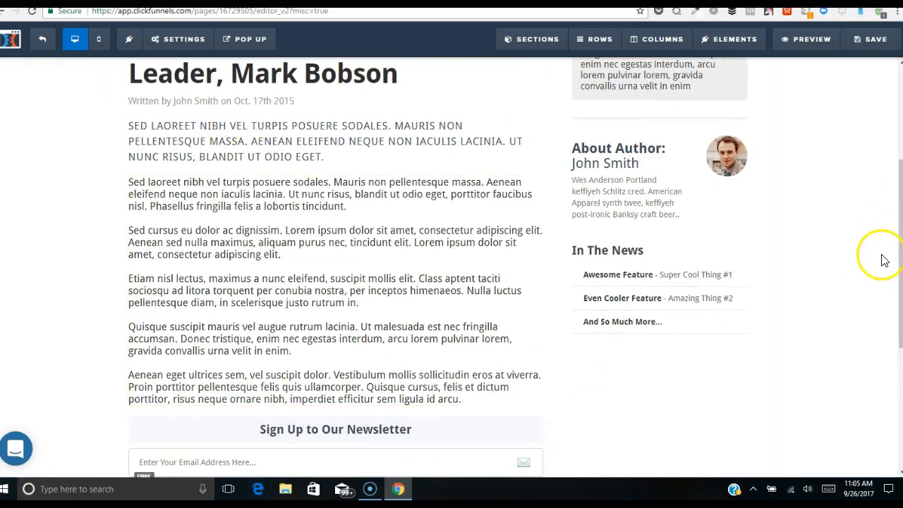
drag(897, 242, 894, 134)
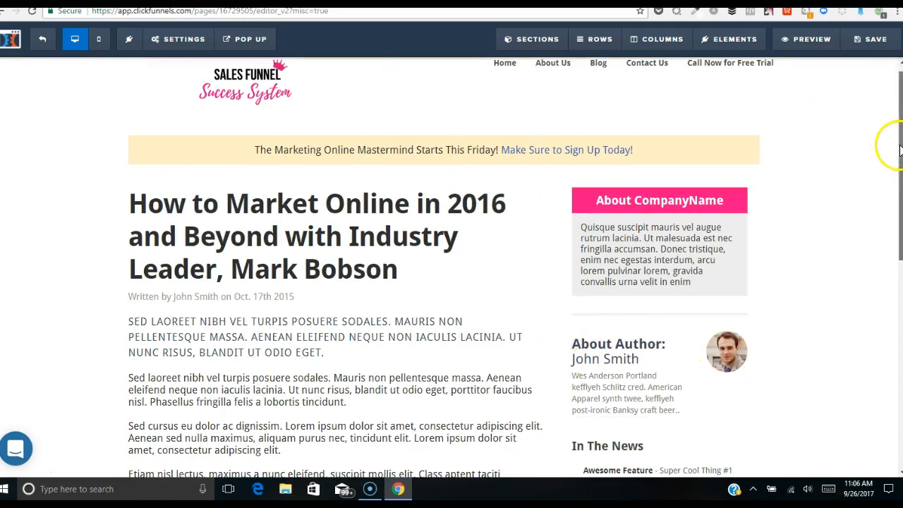
drag(899, 150, 887, 313)
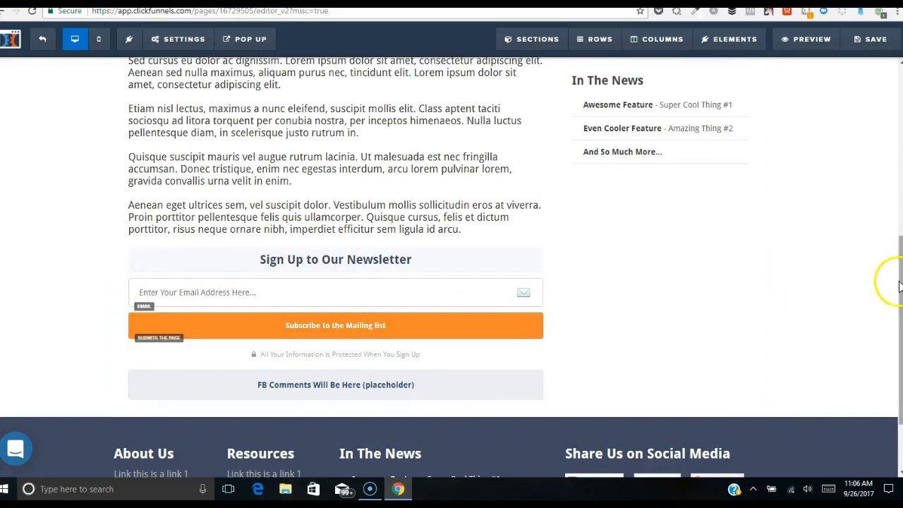
drag(895, 282, 729, 106)
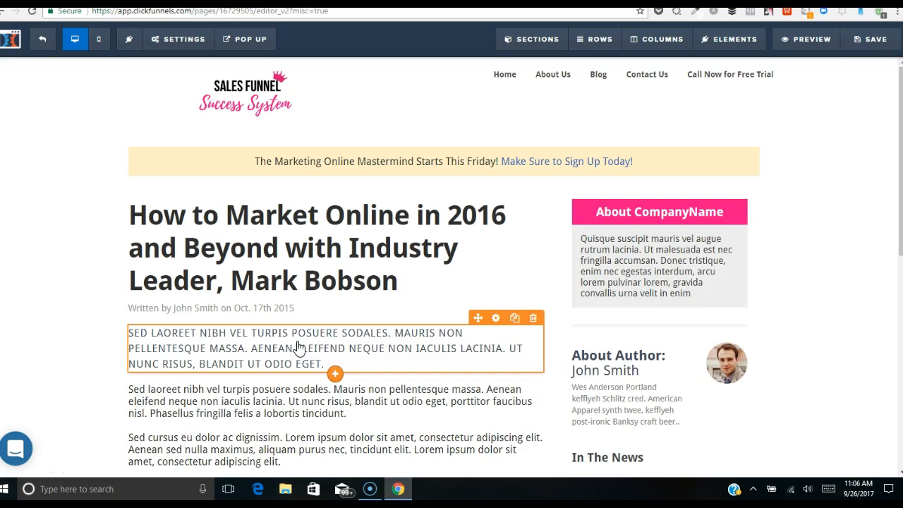
click(359, 272)
drag(400, 283, 136, 214)
- Retitle the post 'The Truth About Sales Funnel'
key(BackSpace)
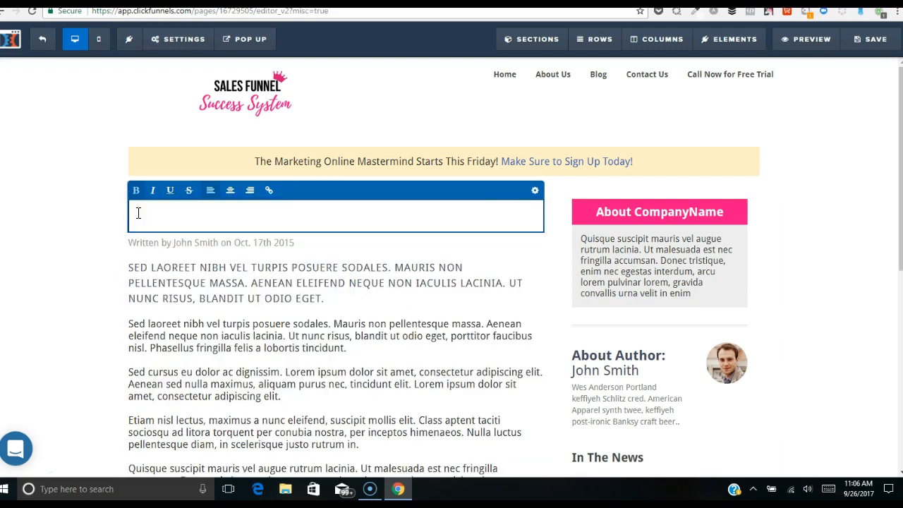
text(The Tru)
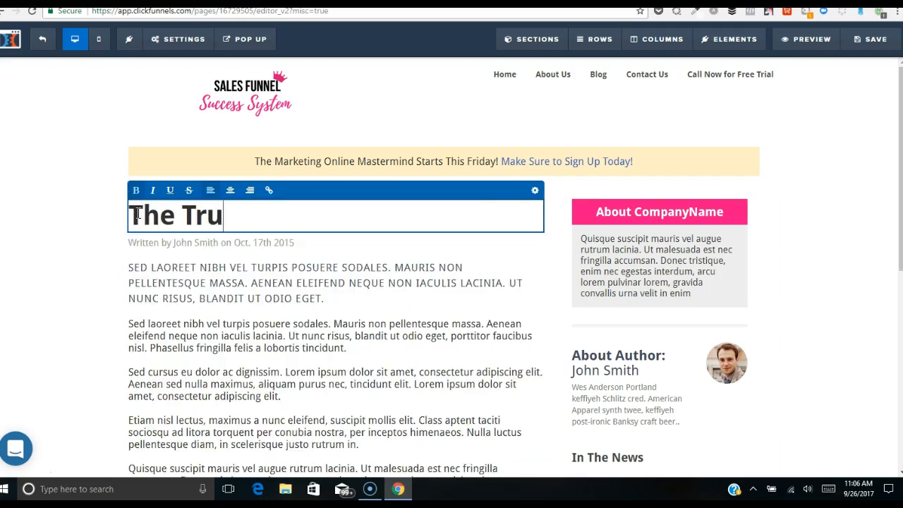
text(th About )
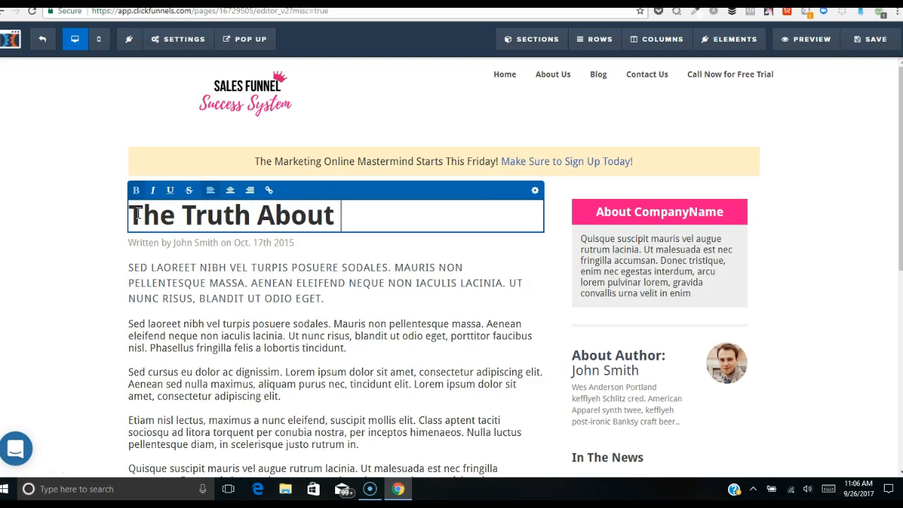
text(Sales Funnels...)
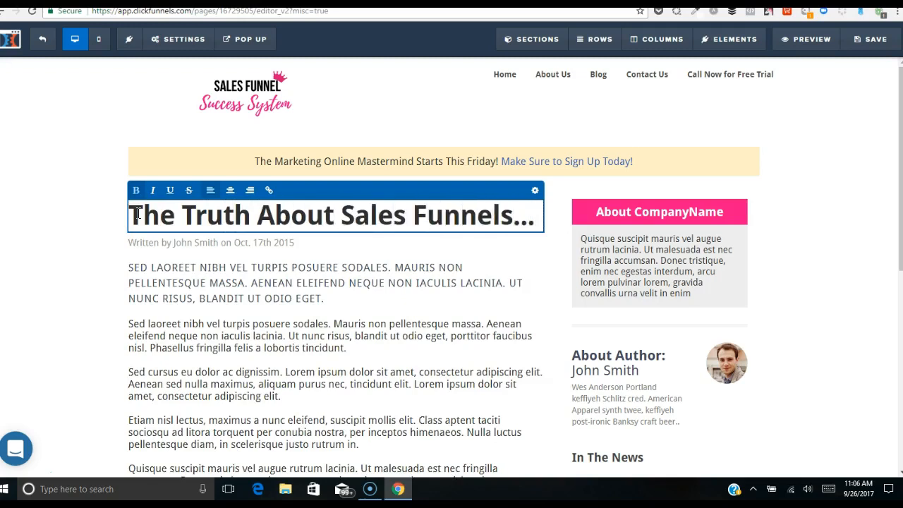
click(223, 245)
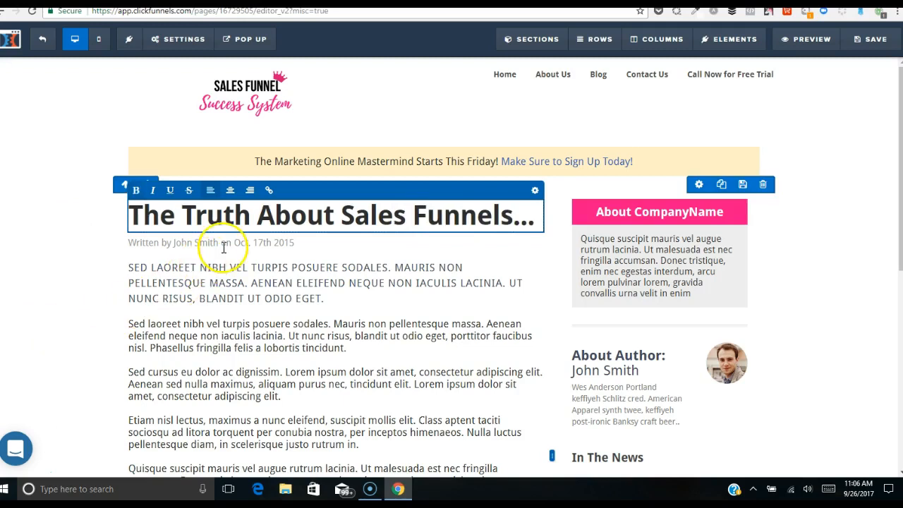
- Replace the byline's author with the new author's name
click(281, 246)
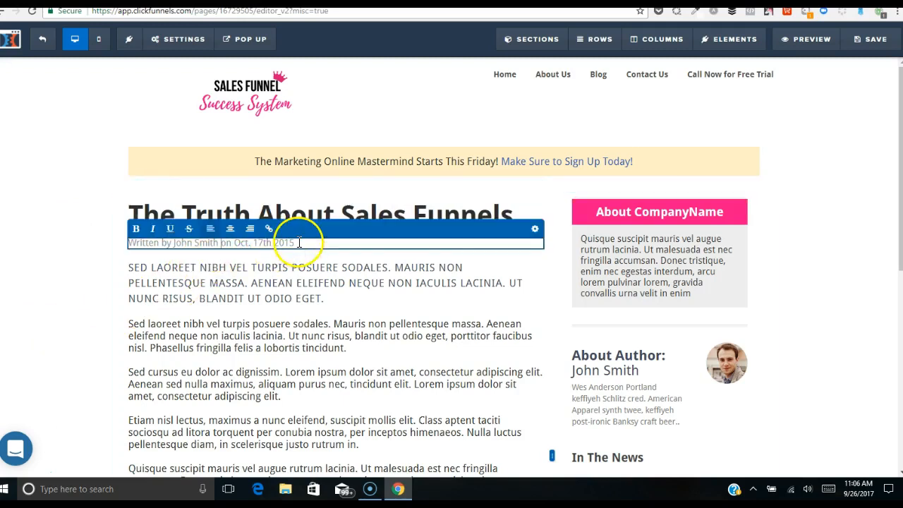
click(218, 244)
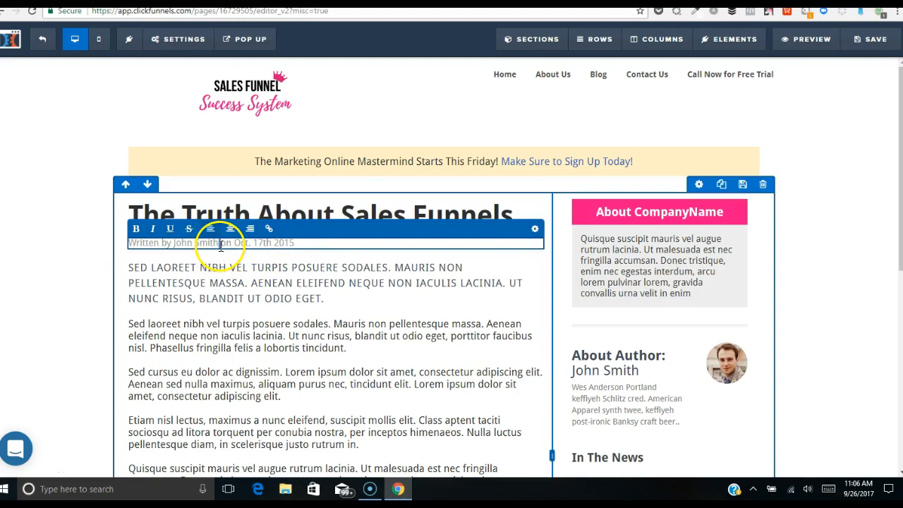
key(BackSpace)
key(BackSpace)
key(BackSpace)
key(BackSpace)
key(BackSpace)
key(BackSpace)
key(BackSpace)
key(BackSpace)
key(BackSpace)
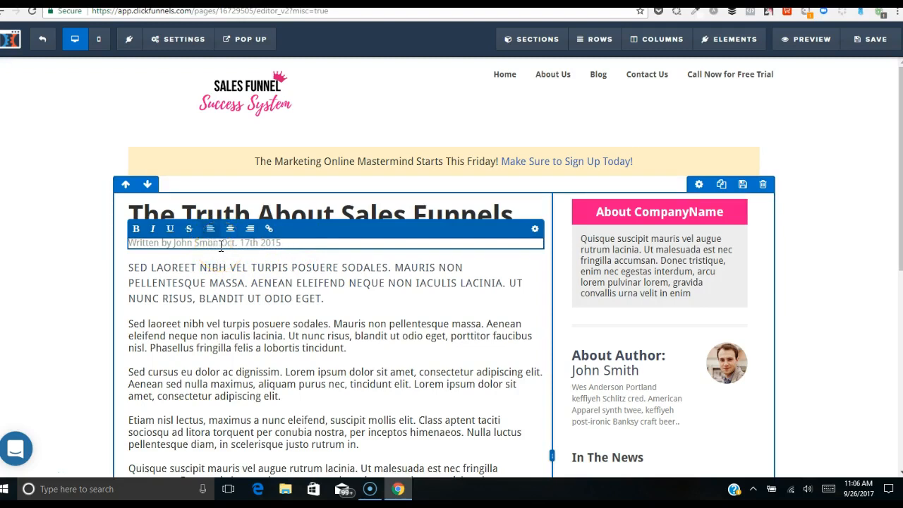
key(BackSpace)
text(Christina Rowe)
- Change the byline date to September 26th 2017 and save the page
click(322, 241)
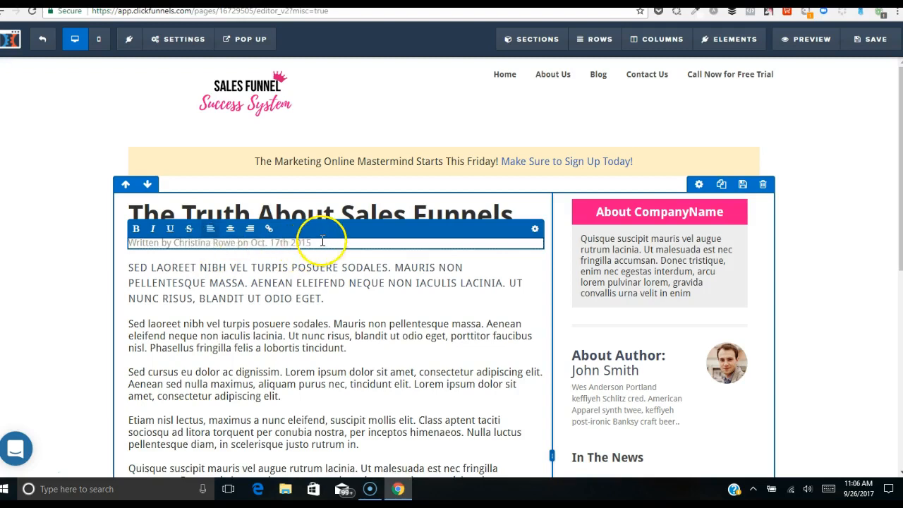
text(7)
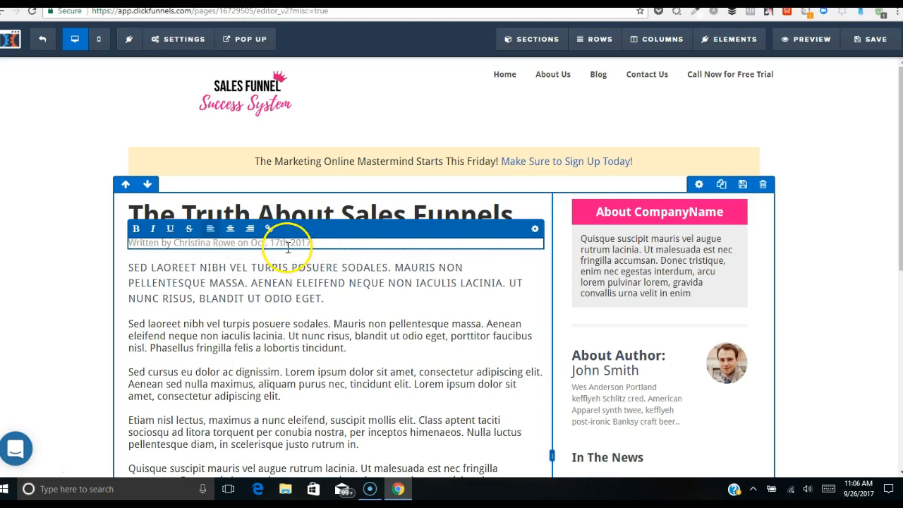
key(BackSpace)
key(BackSpace)
key(BackSpace)
text(September)
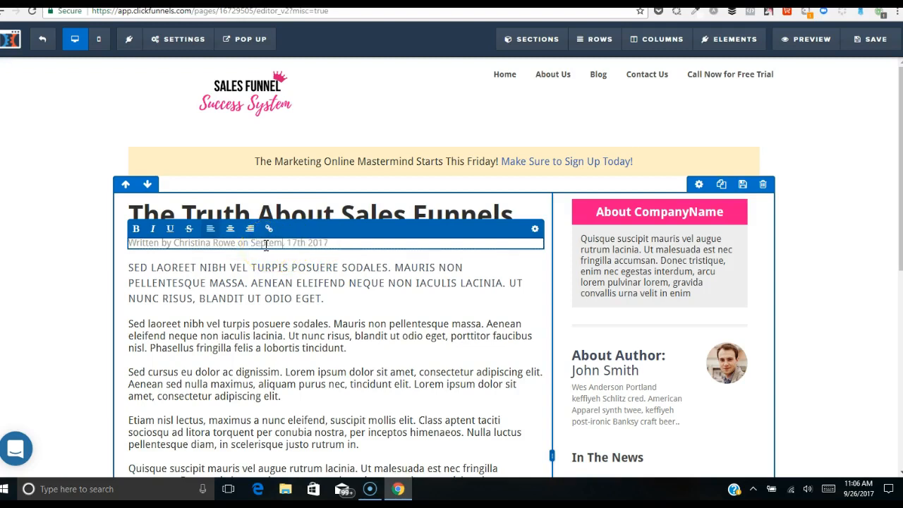
click(314, 243)
key(BackSpace)
key(BackSpace)
text(26)
click(66, 228)
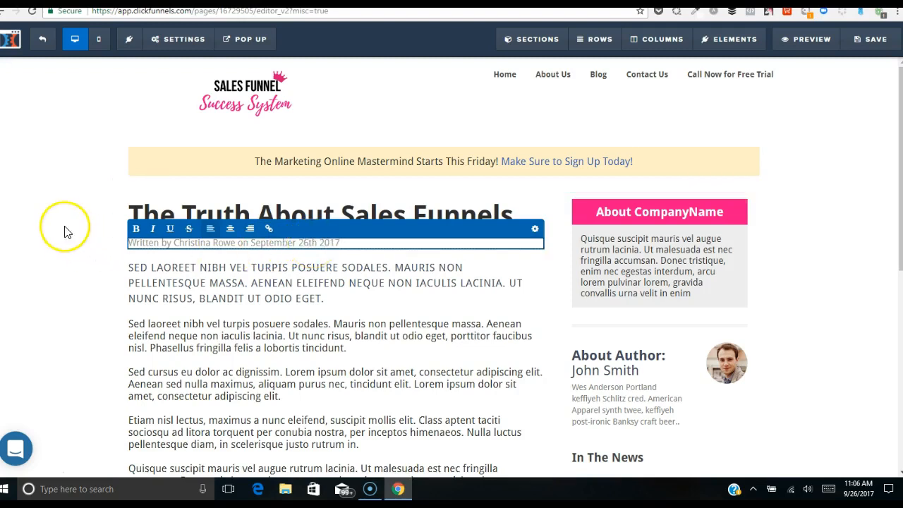
click(879, 44)
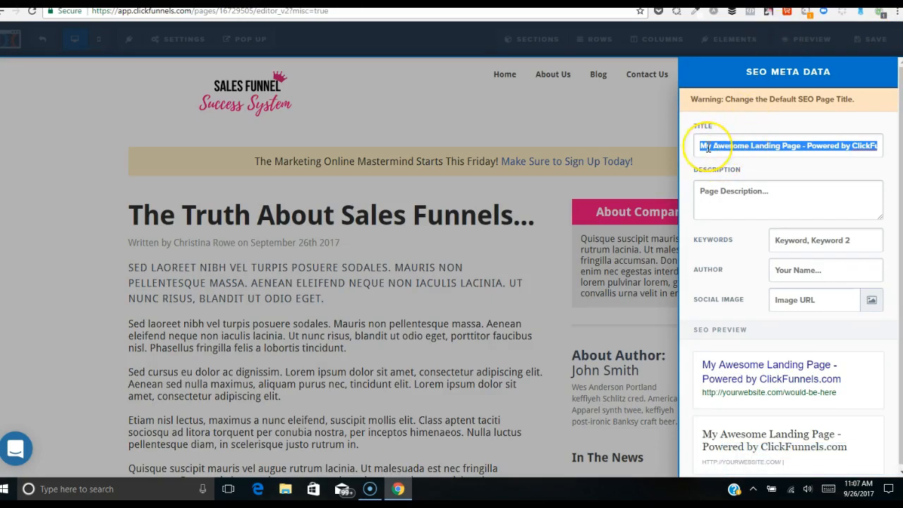
- Set the SEO title to 'Sales Funnel Success System' and enter the page keywords
key(BackSpace)
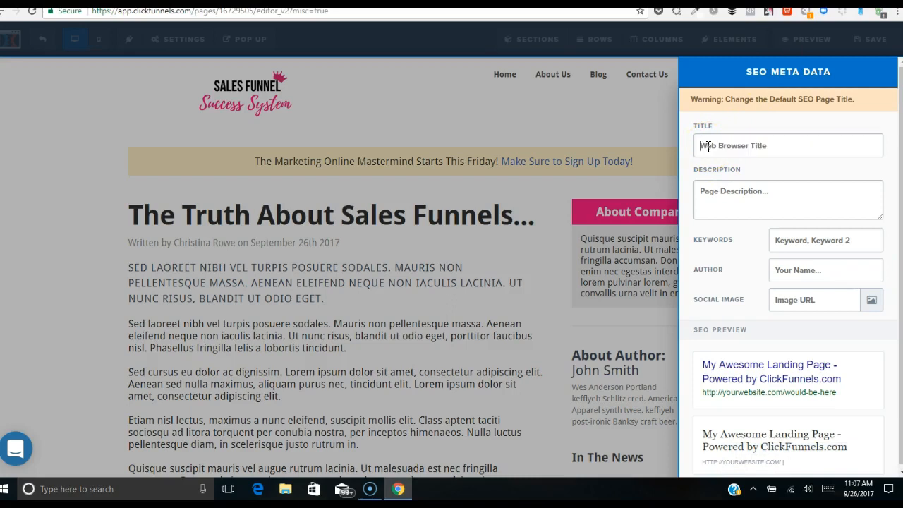
text(Chri)
key(BackSpace)
key(BackSpace)
key(BackSpace)
key(BackSpace)
text(Sales Funnel)
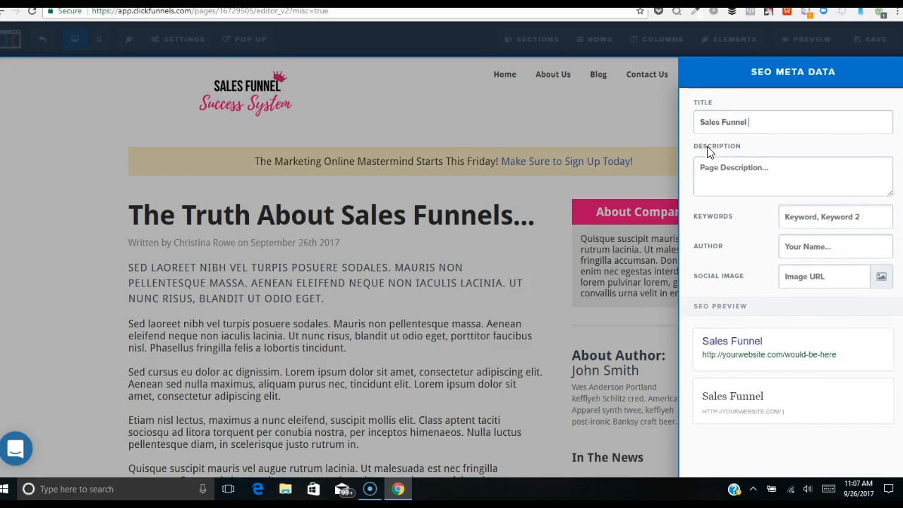
text( Success System Blog)
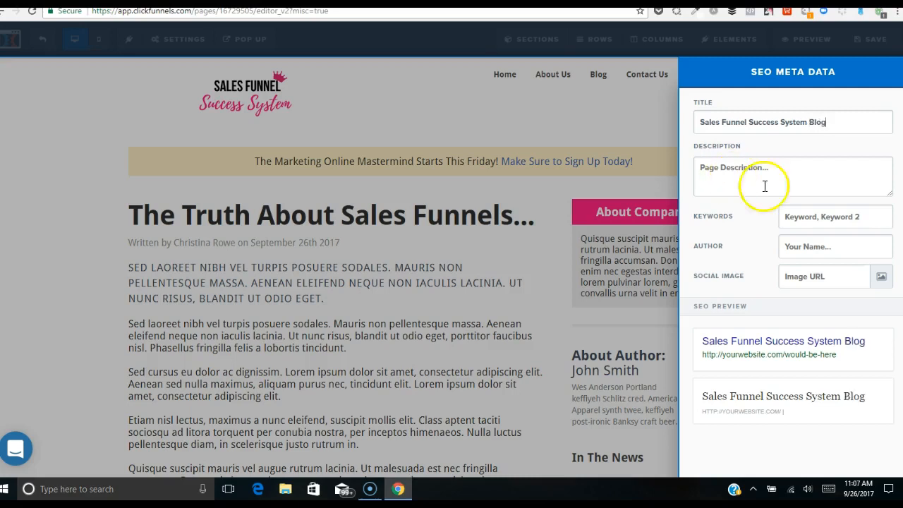
click(879, 226)
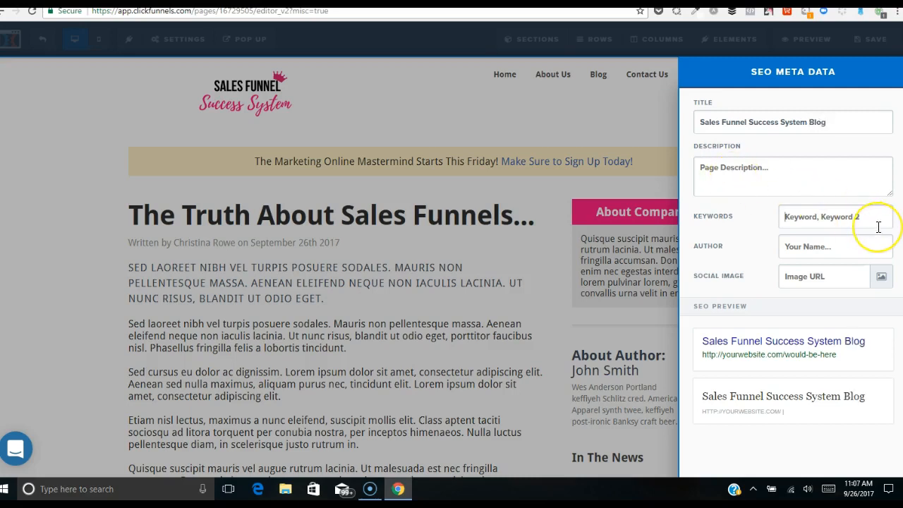
text(click funnels, sales funn)
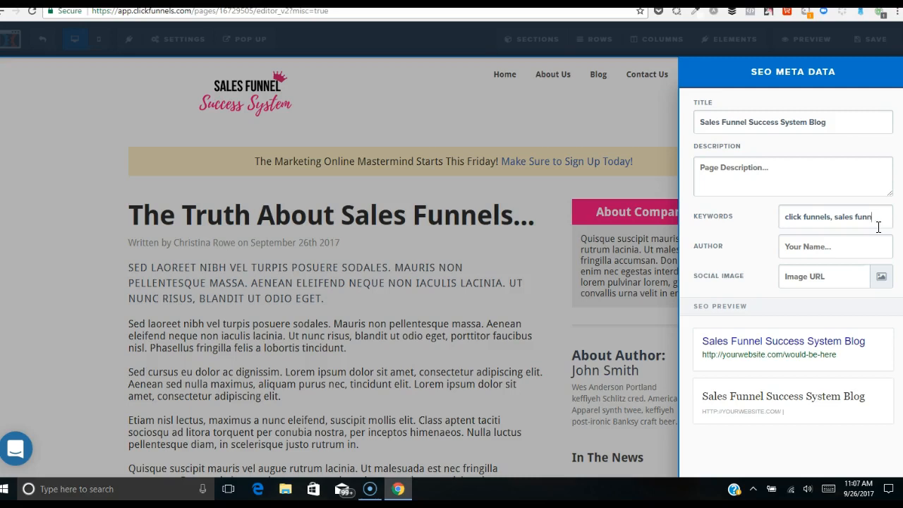
text(christina)
click(860, 223)
- Fill in the page author and use the Sales Funnel Success System logo as the social image
click(848, 252)
click(882, 276)
click(40, 192)
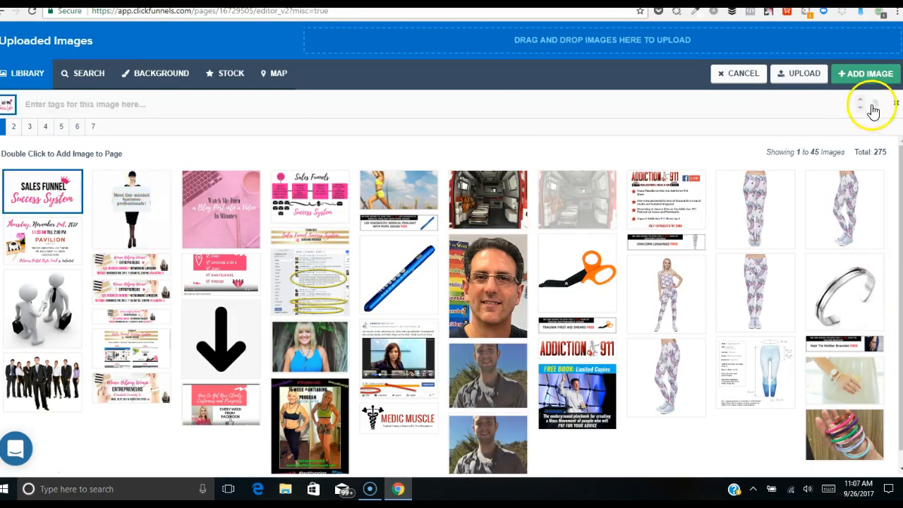
click(864, 79)
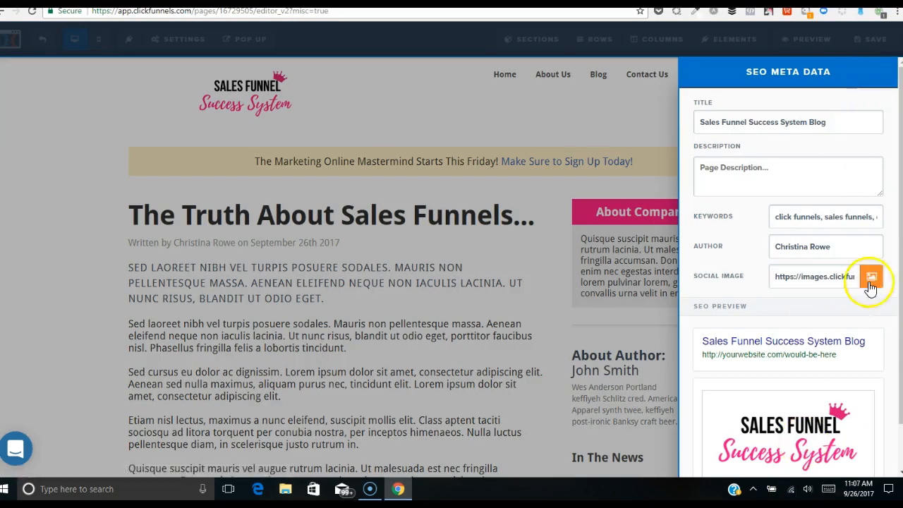
scroll(893, 240, down, 1)
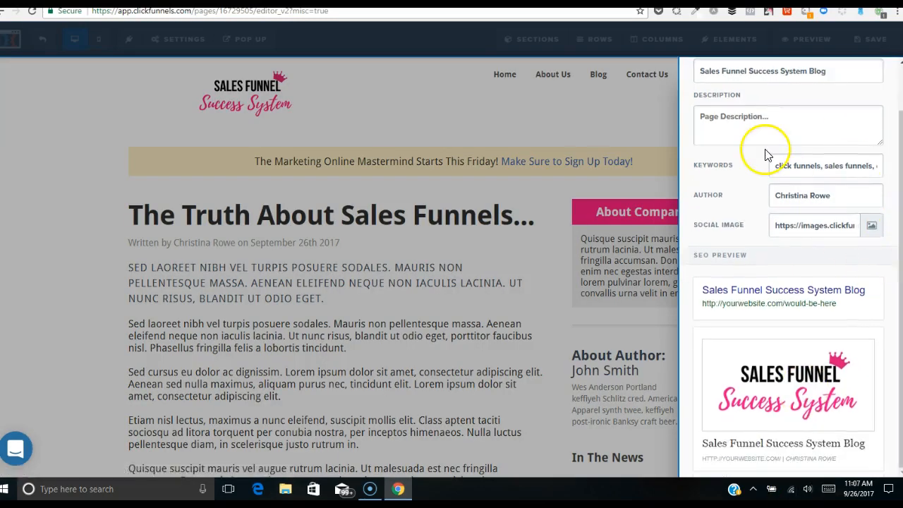
click(534, 129)
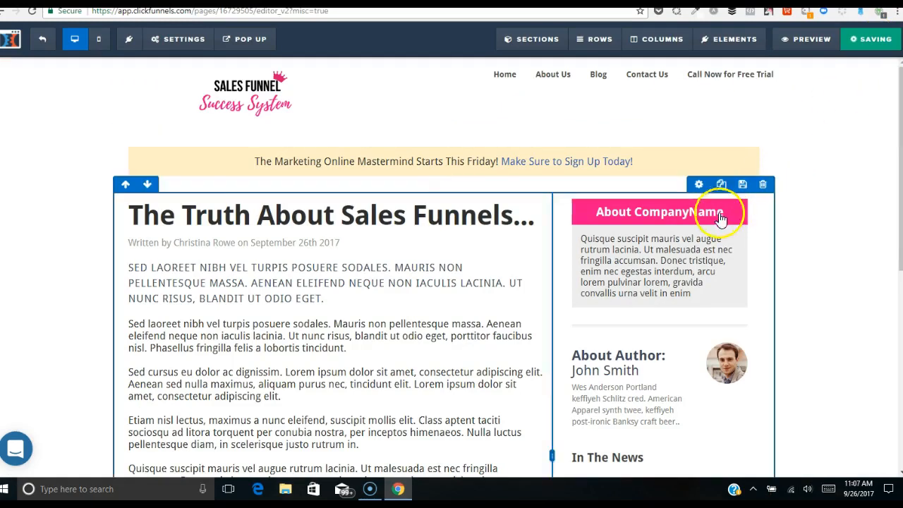
- Make the subscribe button's background the pink recently used colour
drag(900, 154, 901, 351)
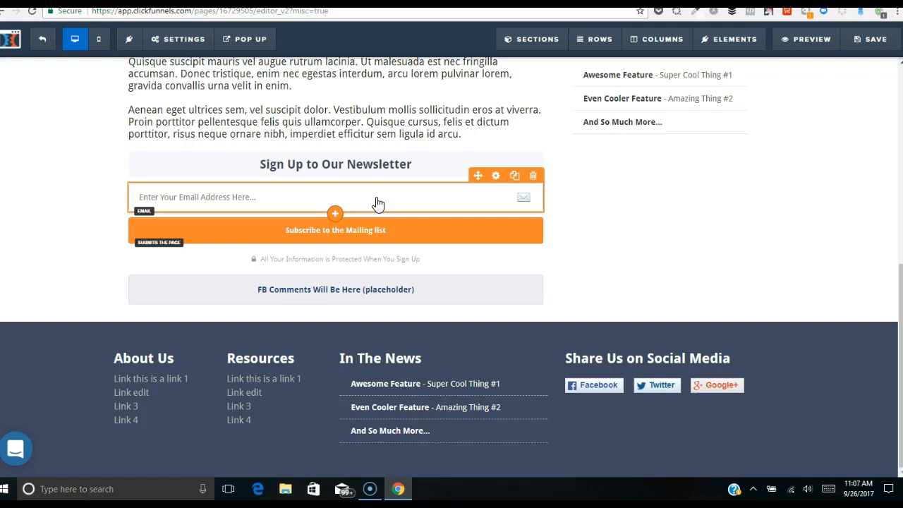
click(496, 211)
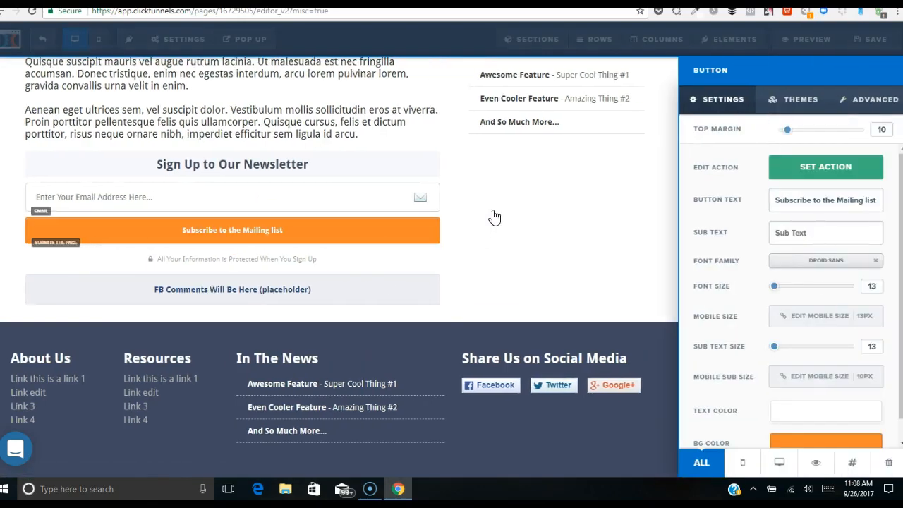
click(799, 445)
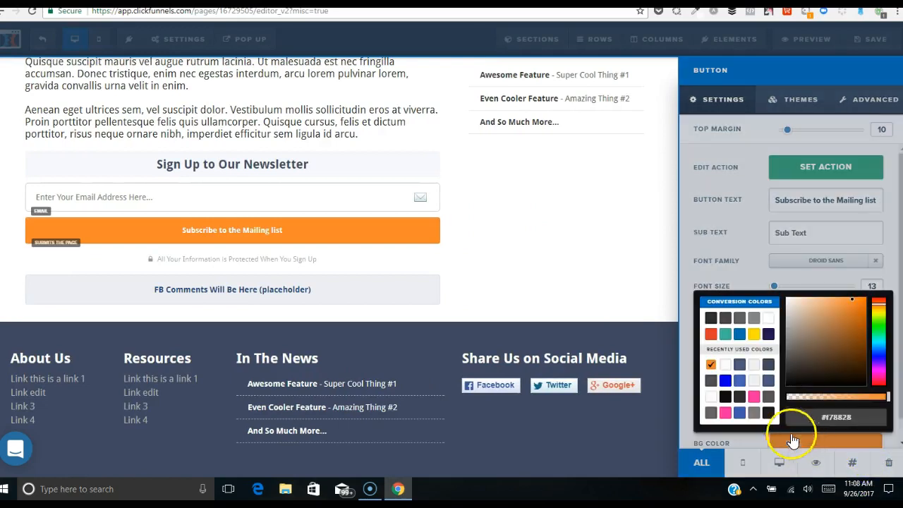
click(725, 414)
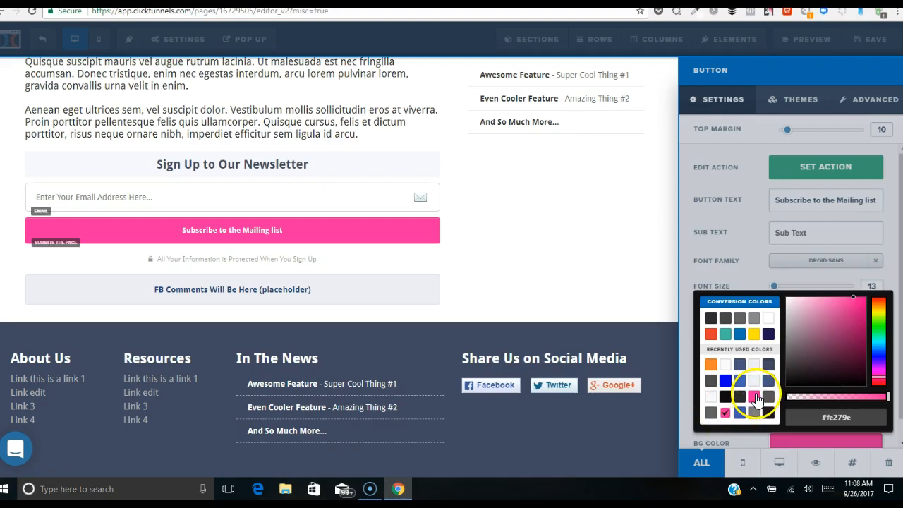
click(726, 414)
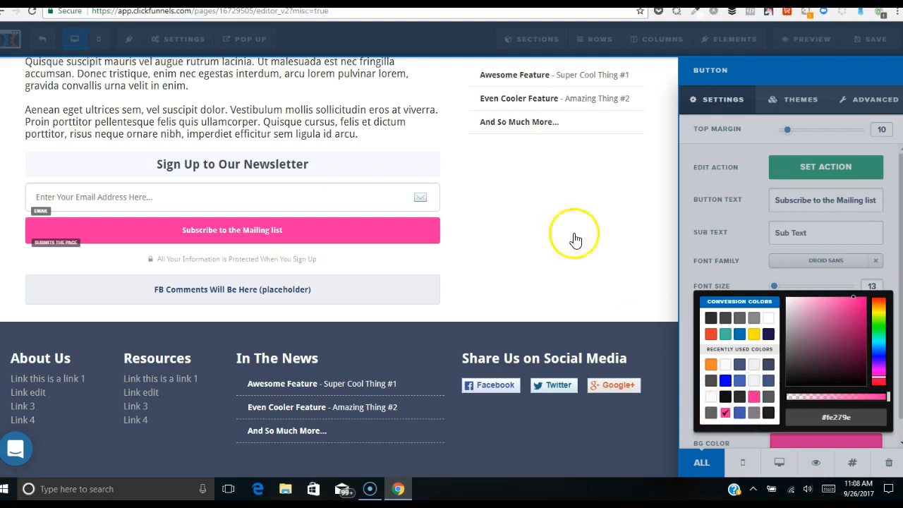
click(565, 138)
- Change the button label to 'GET THE FREE CLICK FUNNELS TRAINING HERE'
mouse_move(398, 233)
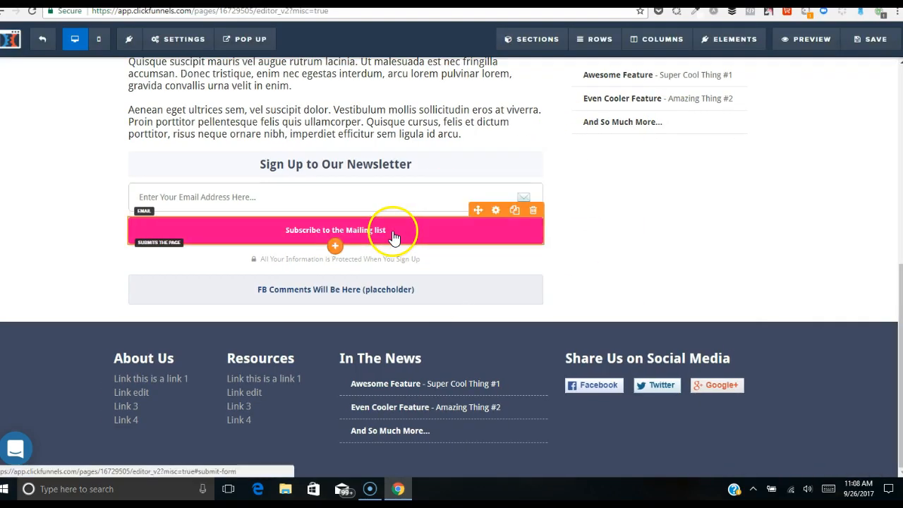
click(494, 212)
drag(777, 206, 880, 202)
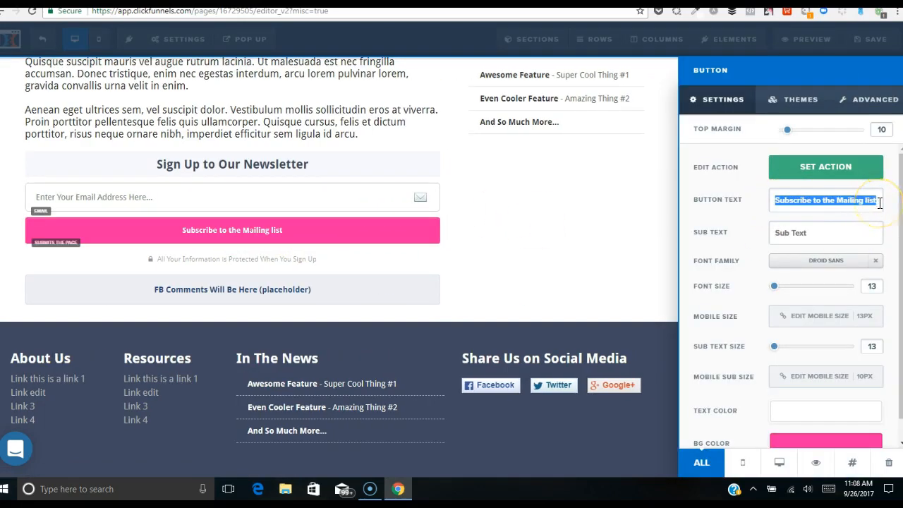
key(BackSpace)
text(HE)
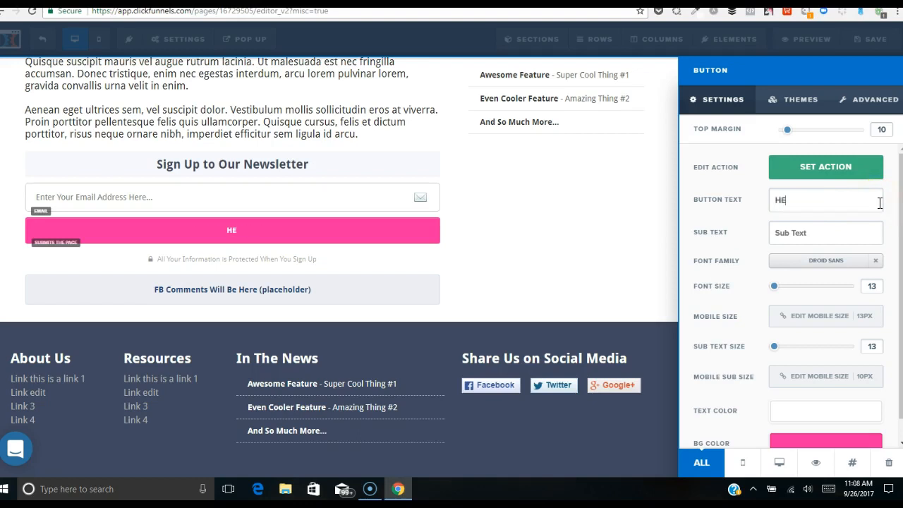
key(BackSpace)
key(BackSpace)
text(GET THE FREE CLICK FUNNE)
key(BackSpace)
text(ELS TRAINING HERE)
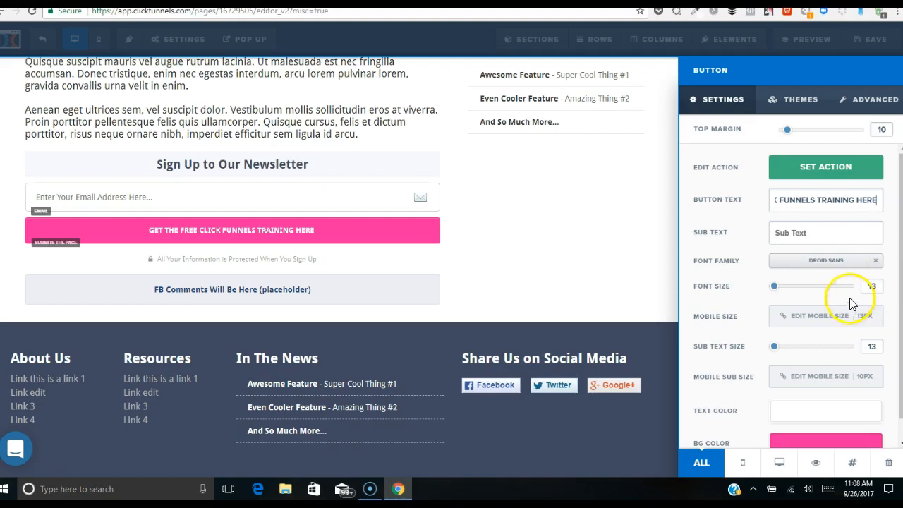
click(791, 267)
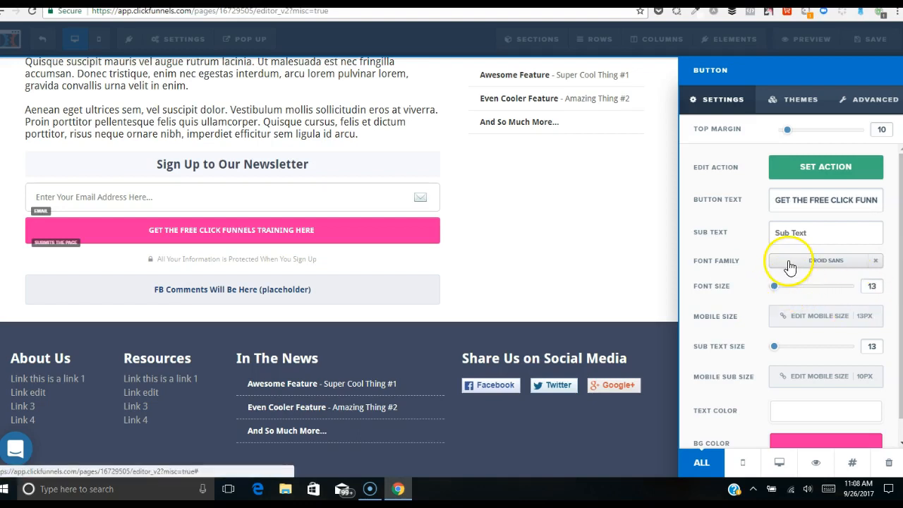
- Set the button text to Lato at size 26, with a 22px mobile size
click(791, 266)
click(822, 191)
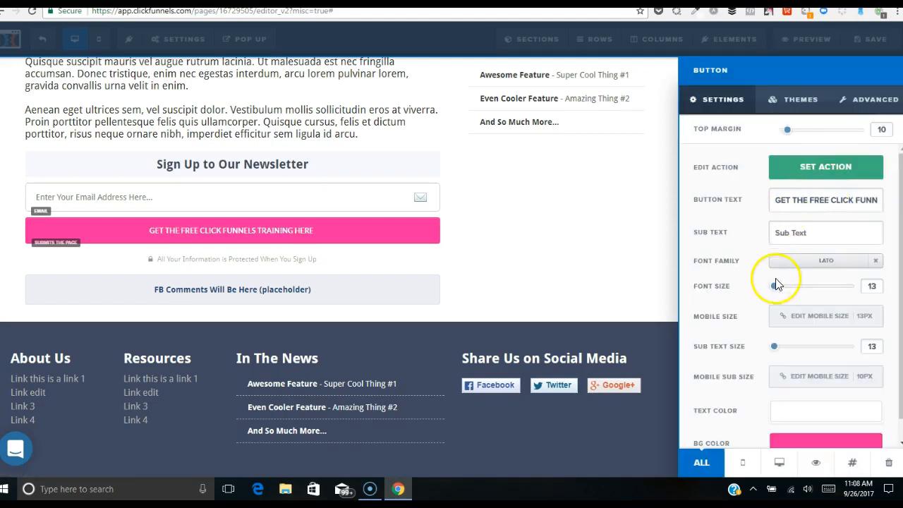
drag(776, 285, 793, 289)
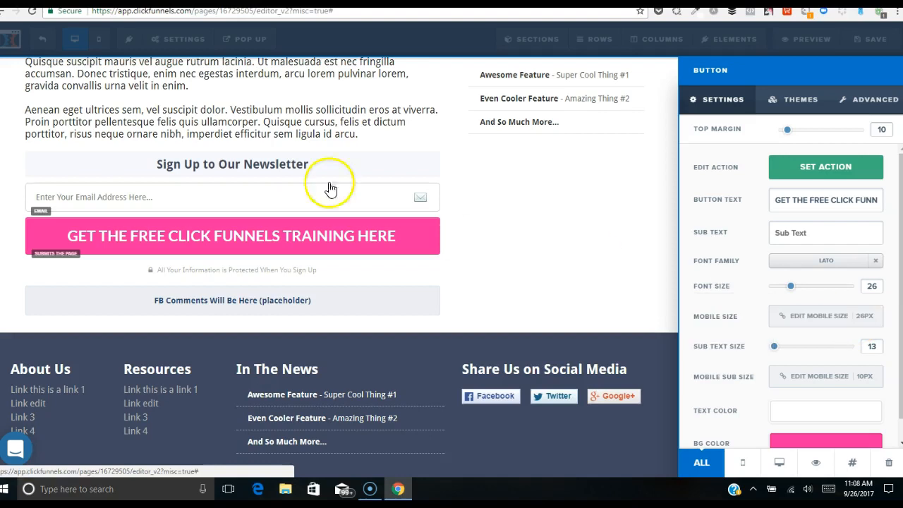
click(871, 326)
click(870, 321)
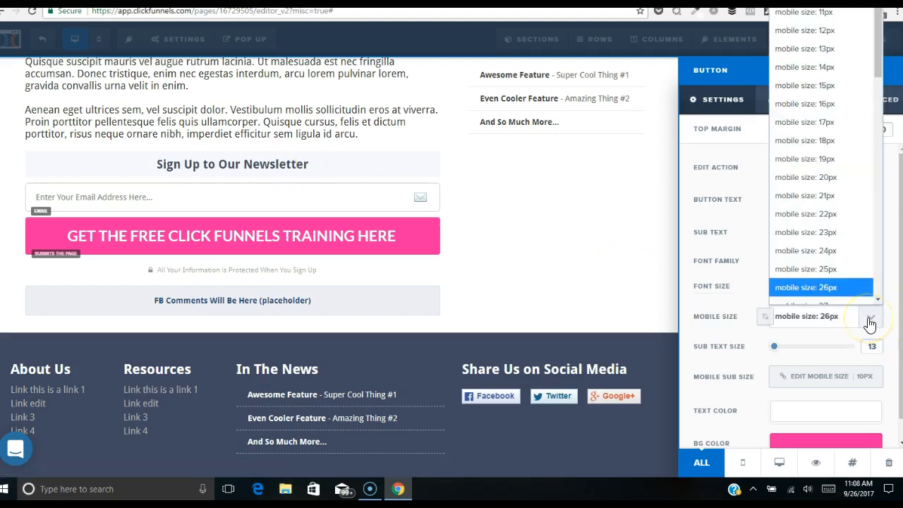
click(841, 222)
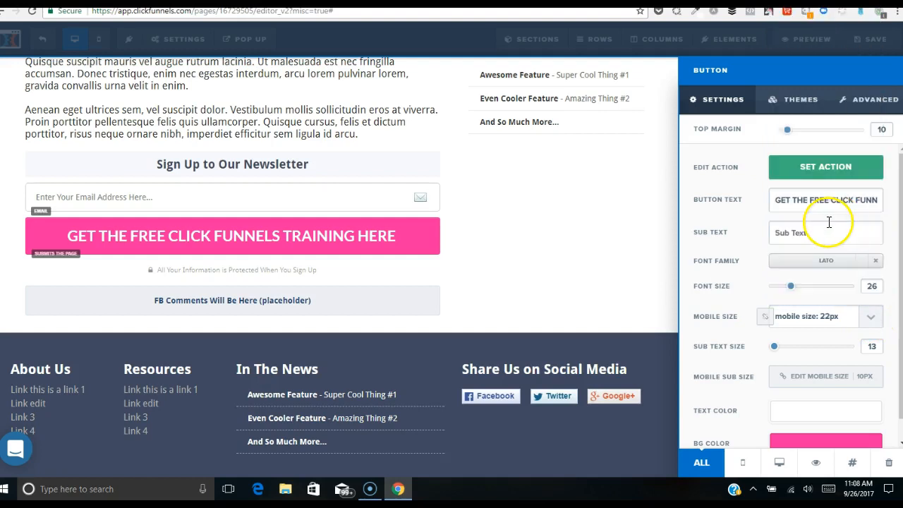
click(637, 234)
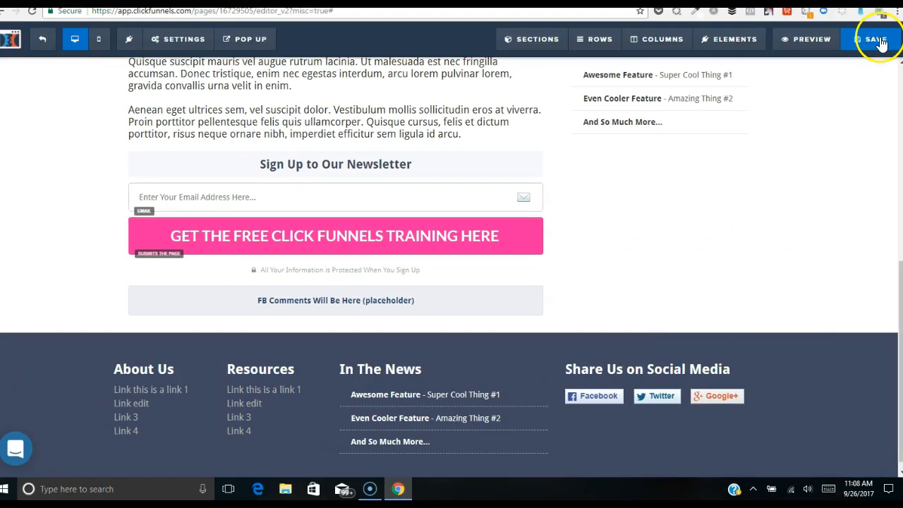
- Change the footer section's background from dark navy to the pink swatch (#fe279e)
mouse_move(849, 392)
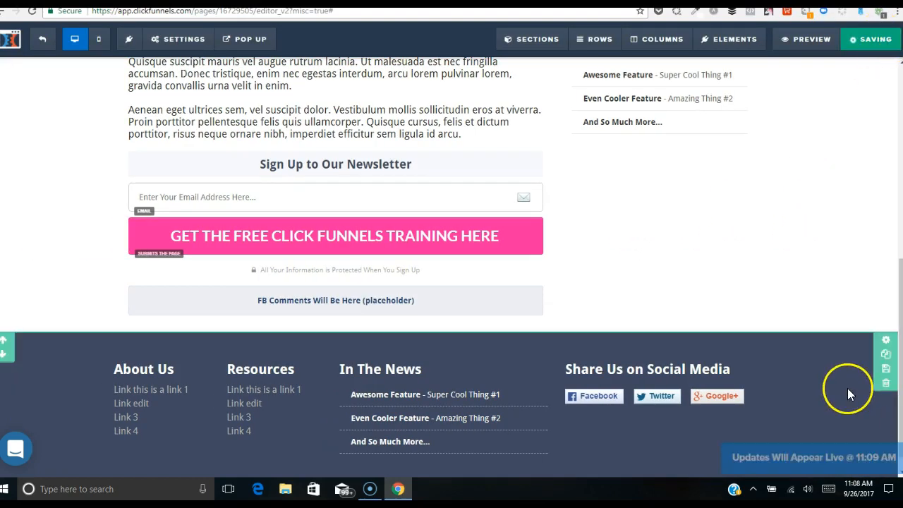
click(884, 343)
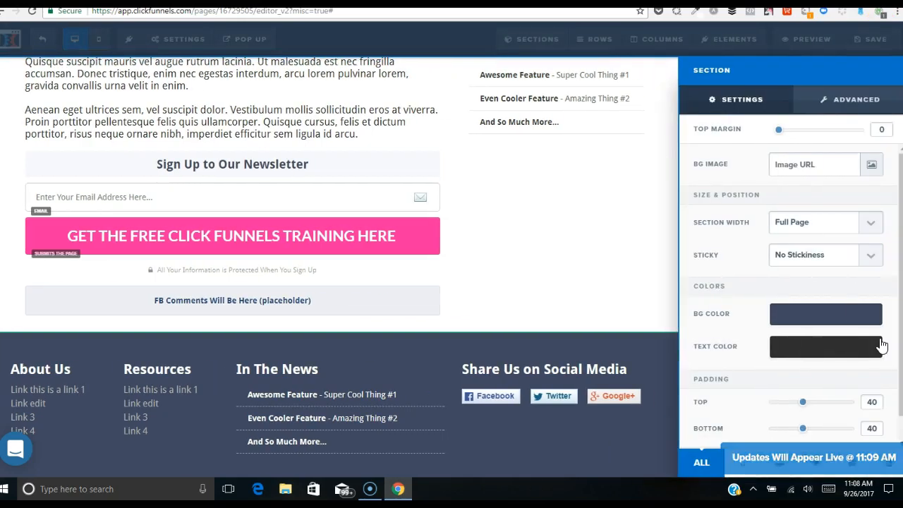
click(854, 323)
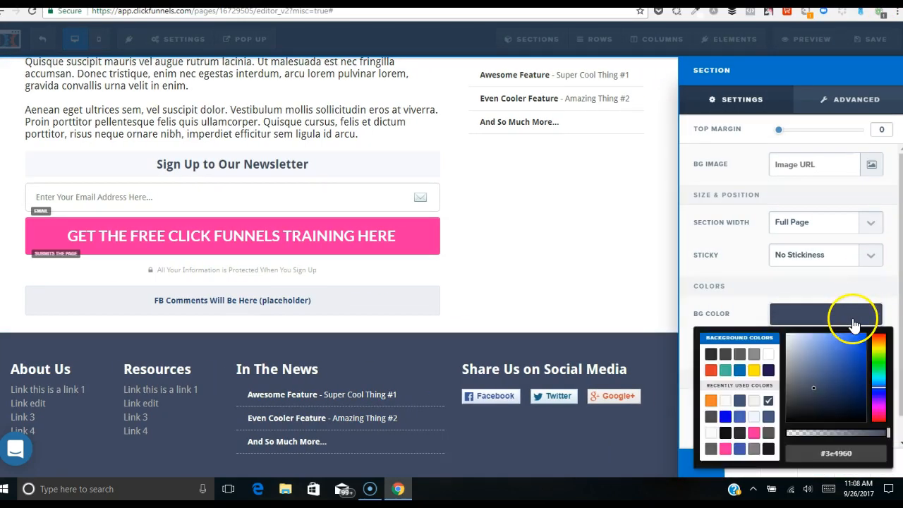
click(726, 449)
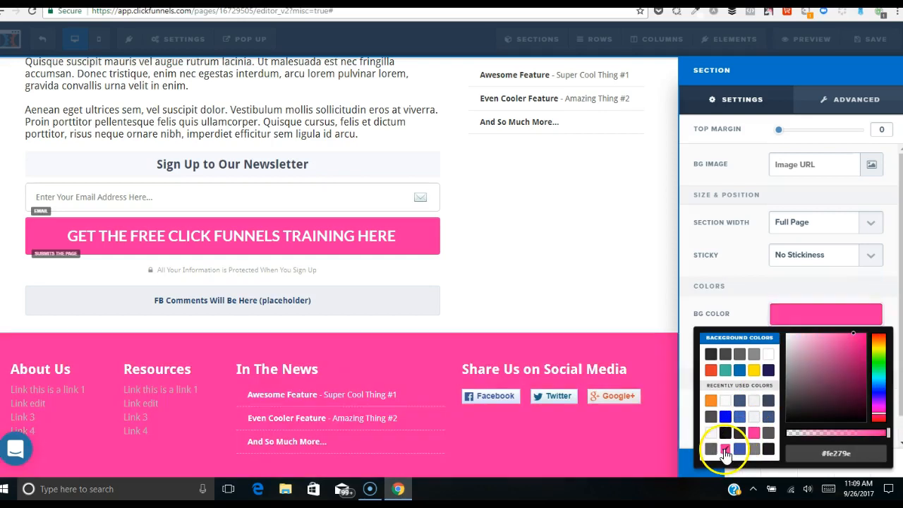
key(Escape)
drag(892, 304, 895, 95)
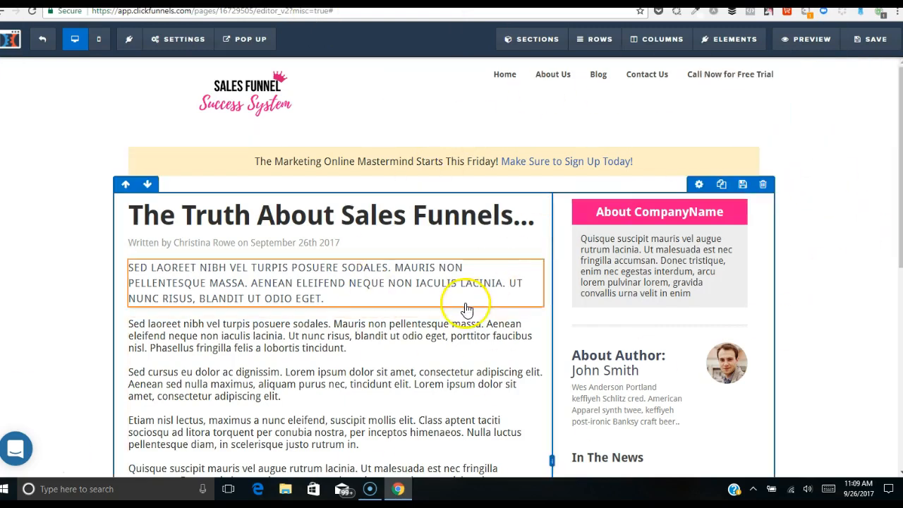
- Save, then change the newsletter heading to 'Sign Up and Create Your Sales Funnel' and save again
click(864, 38)
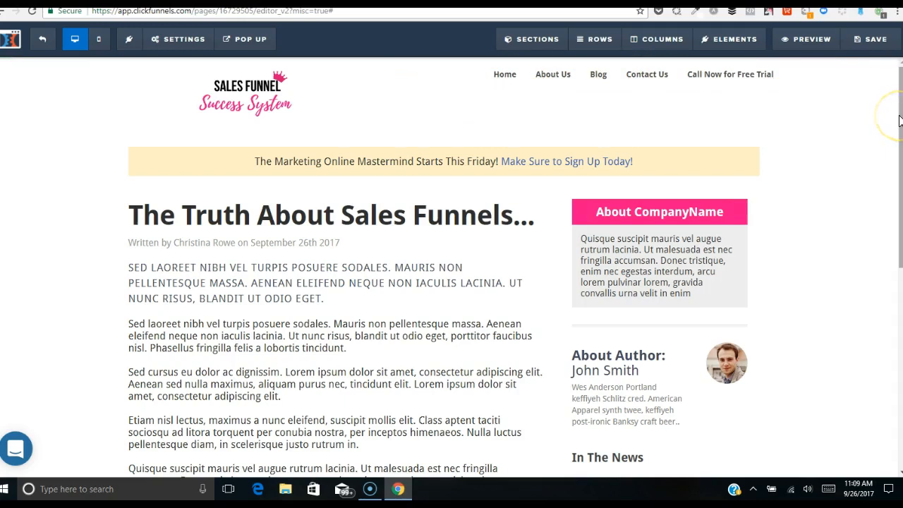
drag(899, 121, 899, 276)
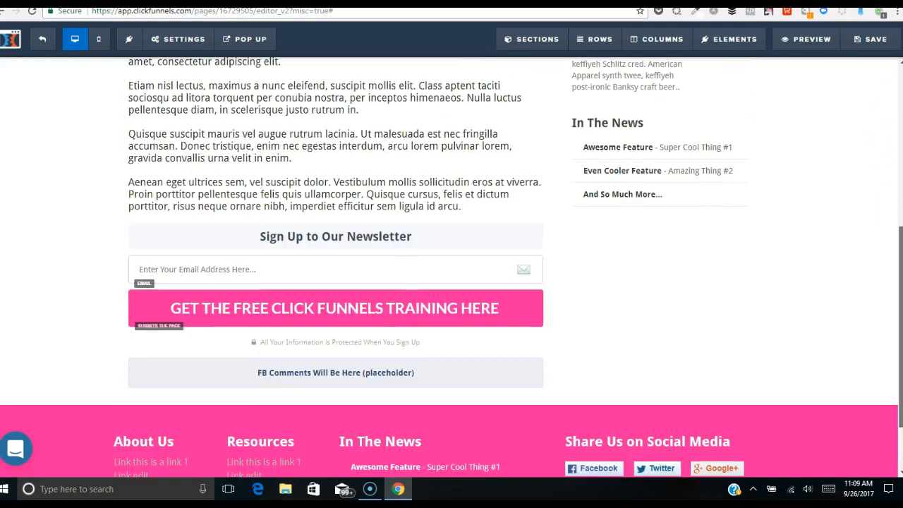
click(357, 244)
click(357, 245)
key(BackSpace)
key(BackSpace)
key(BackSpace)
key(BackSpace)
key(BackSpace)
key(BackSpace)
key(BackSpace)
key(BackSpace)
key(BackSpace)
key(BackSpace)
key(BackSpace)
key(BackSpace)
key(BackSpace)
key(BackSpace)
key(BackSpace)
text(aD)
key(BackSpace)
text(Nnd )
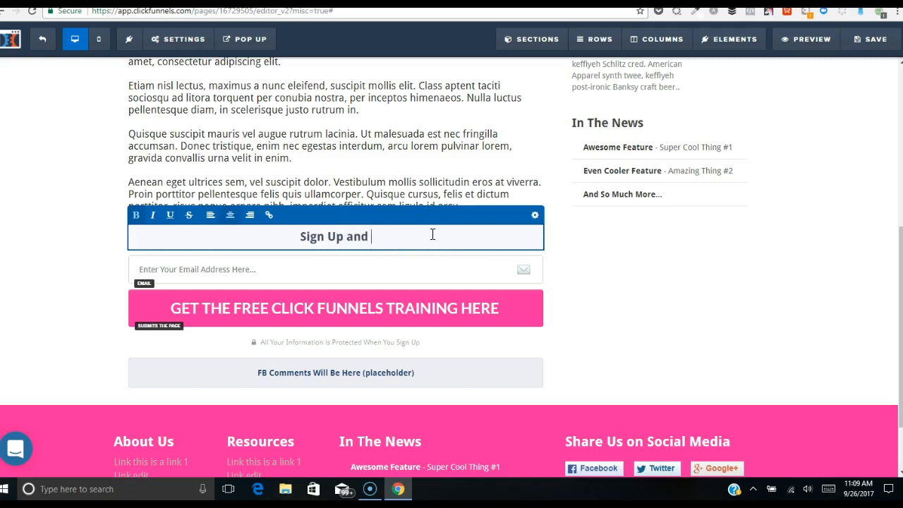
text(Create Your )
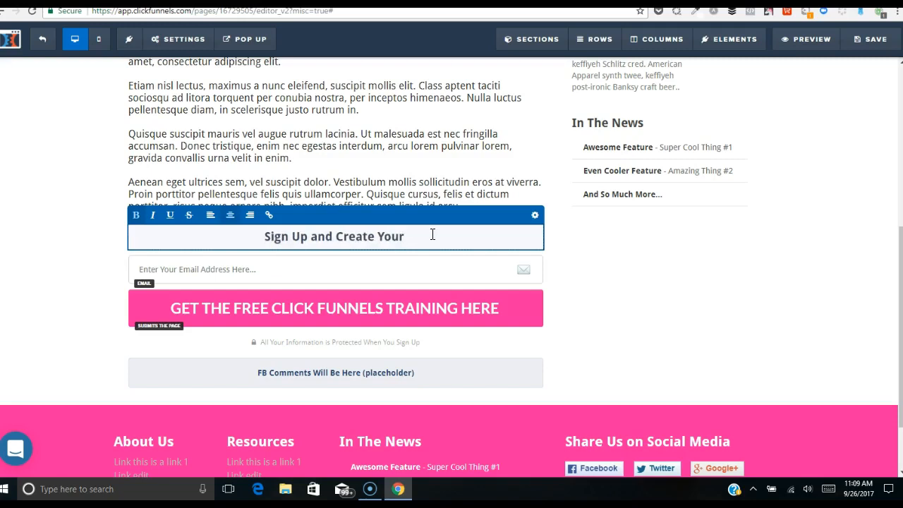
text(Sales Fu)
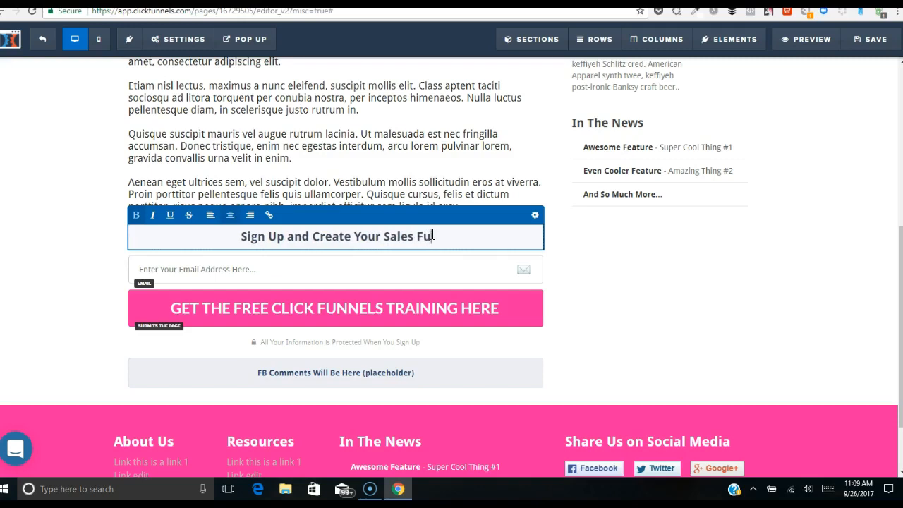
text(nnel)
click(722, 247)
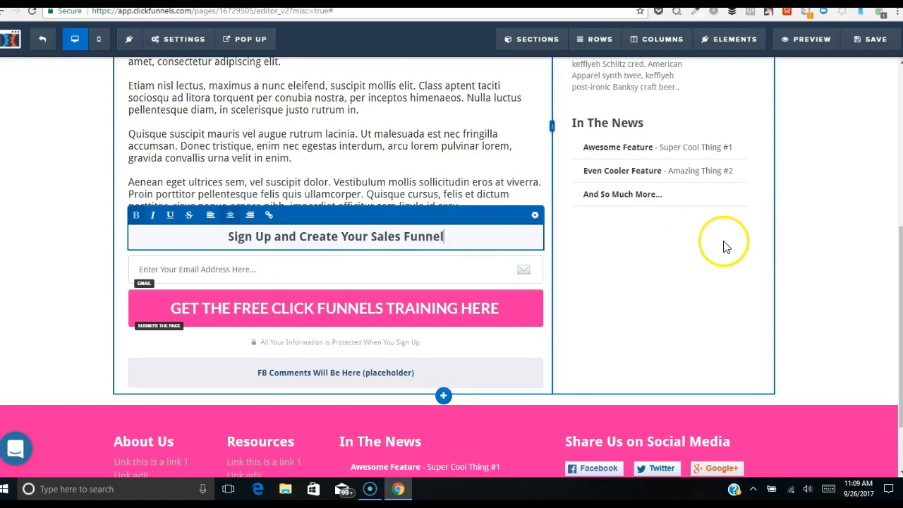
click(877, 40)
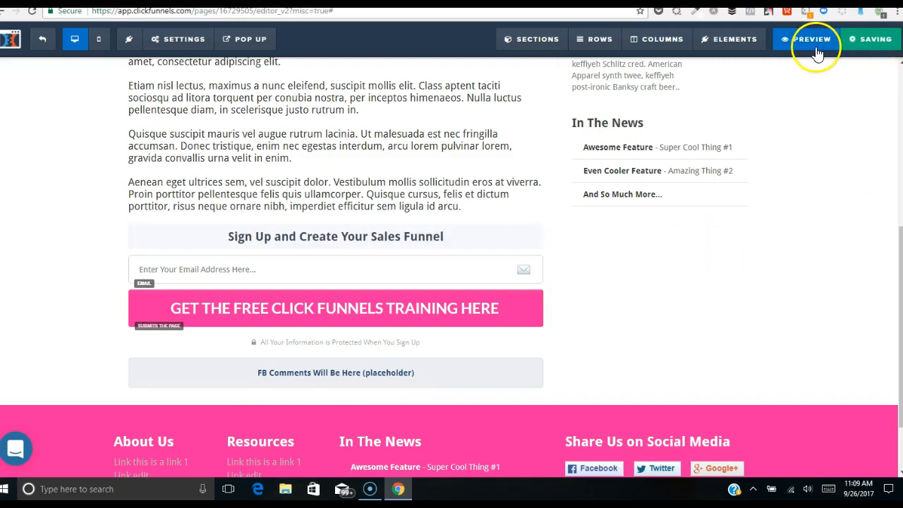
- Preview the blog page, then exit to the funnel and open the Free Click Funnels Training step
click(813, 41)
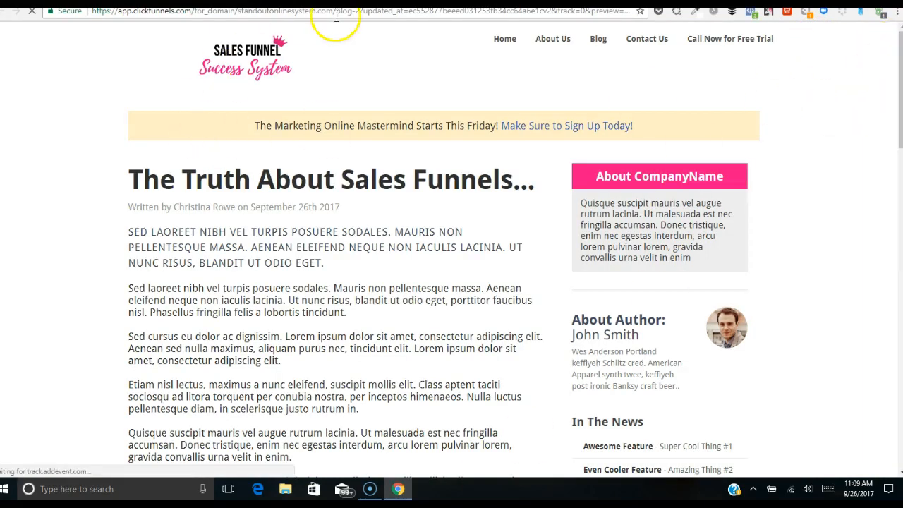
drag(360, 11, 263, 11)
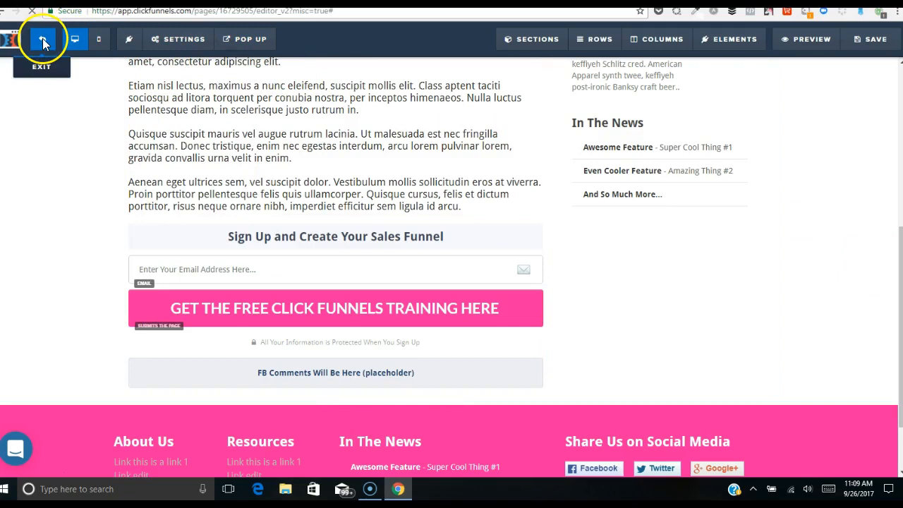
click(43, 43)
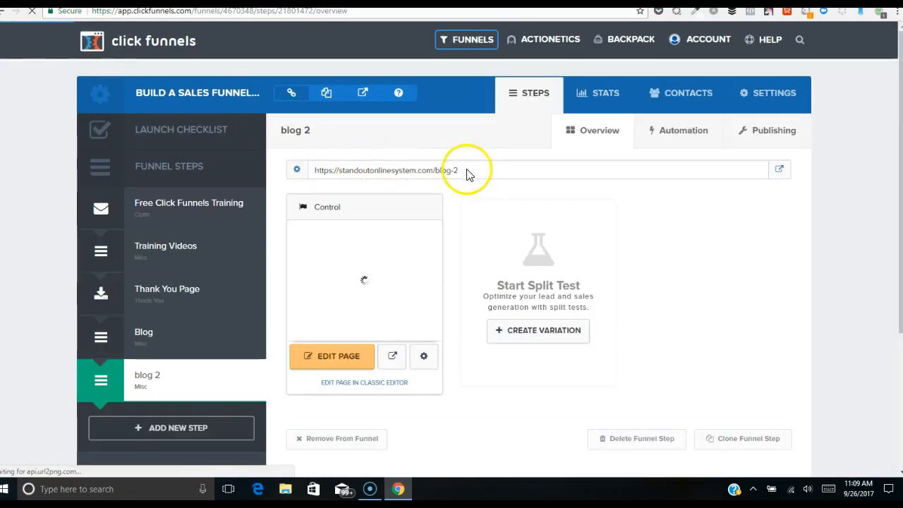
drag(467, 171, 496, 180)
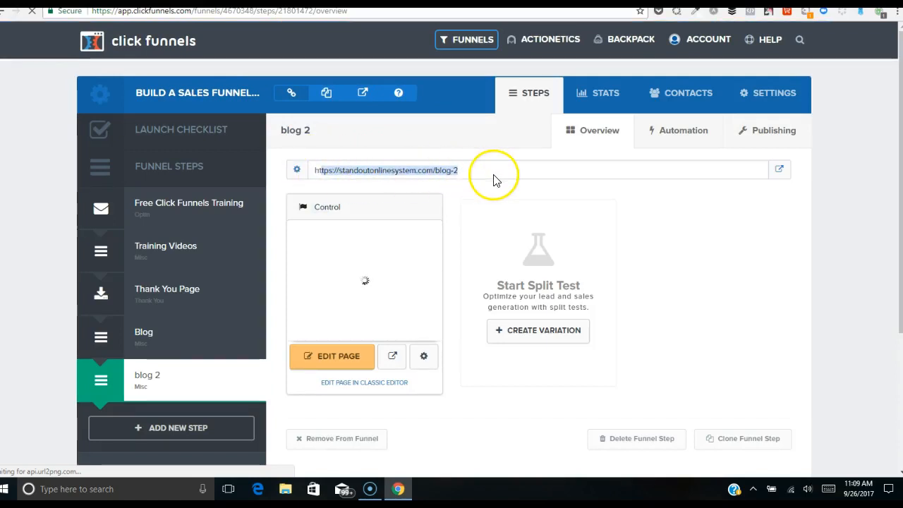
click(497, 181)
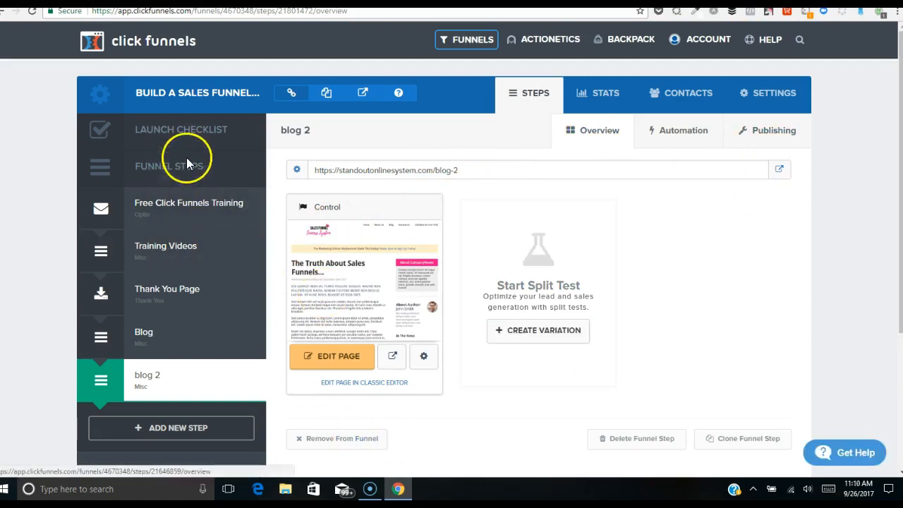
click(195, 204)
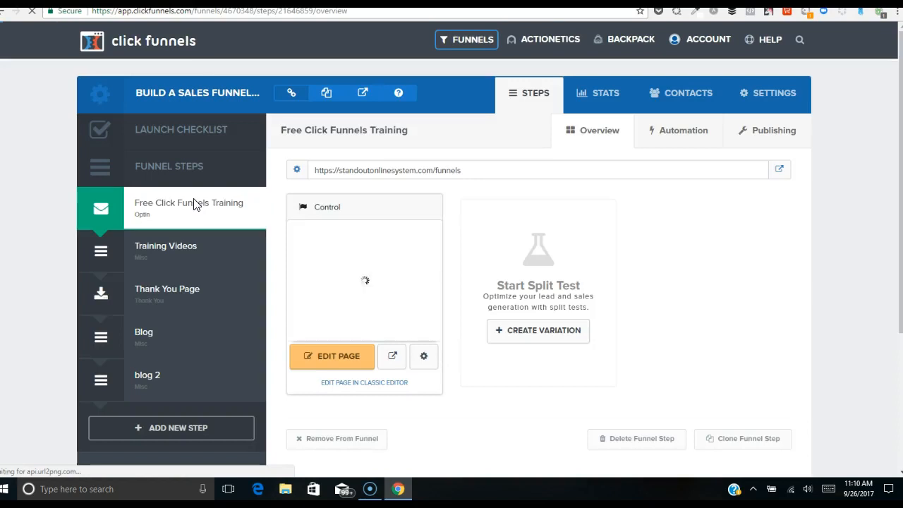
- Preview the Free Click Funnels Training page and test its sign-up popup
click(393, 359)
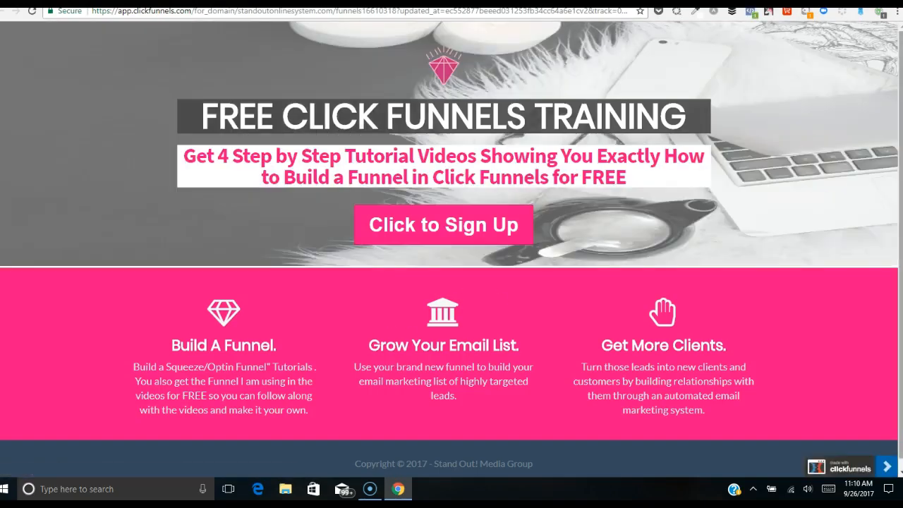
click(459, 233)
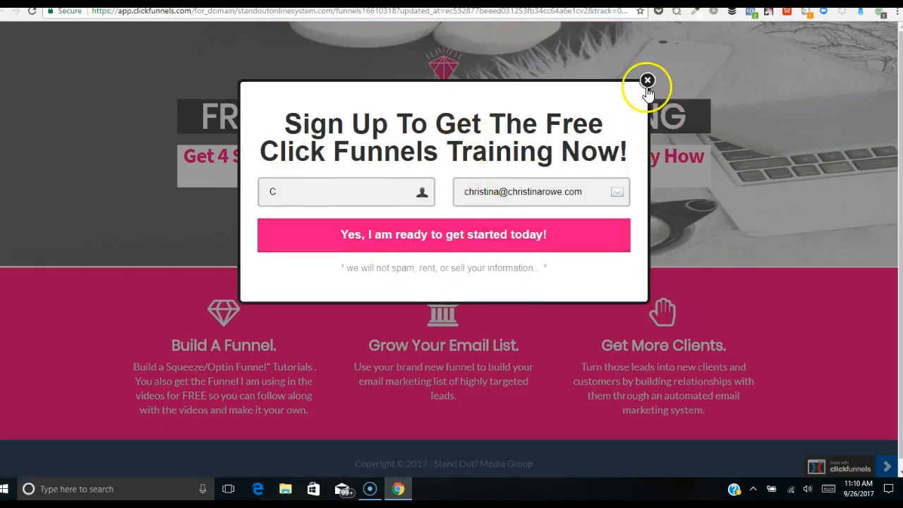
click(647, 82)
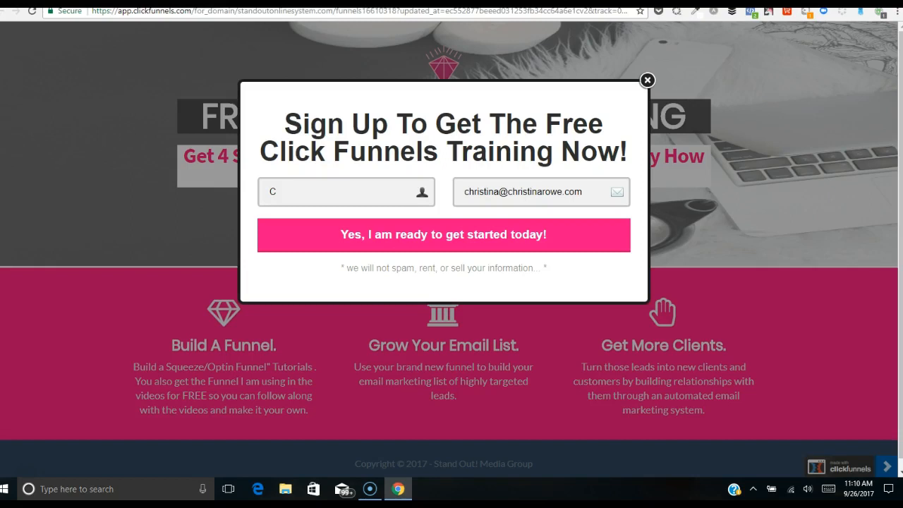
click(141, 2)
- Preview the Training Videos step's page, then go back to the funnel's step list
click(148, 249)
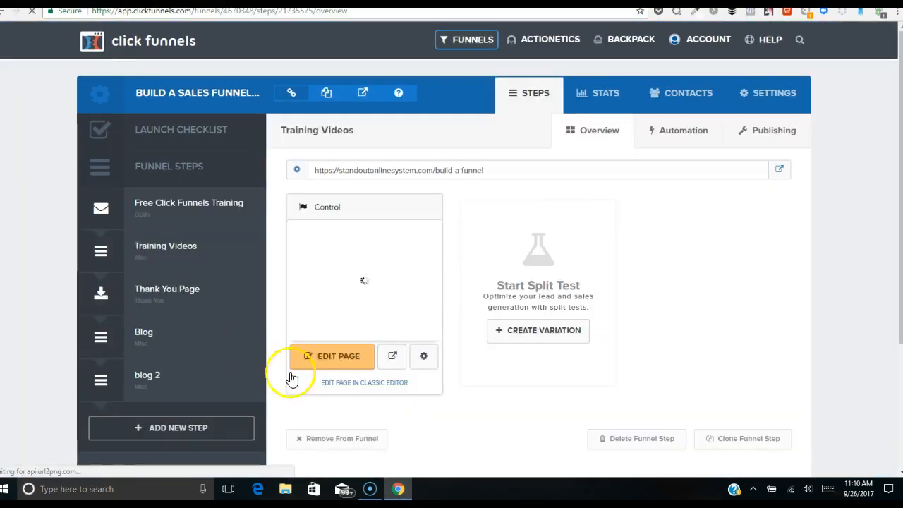
click(393, 357)
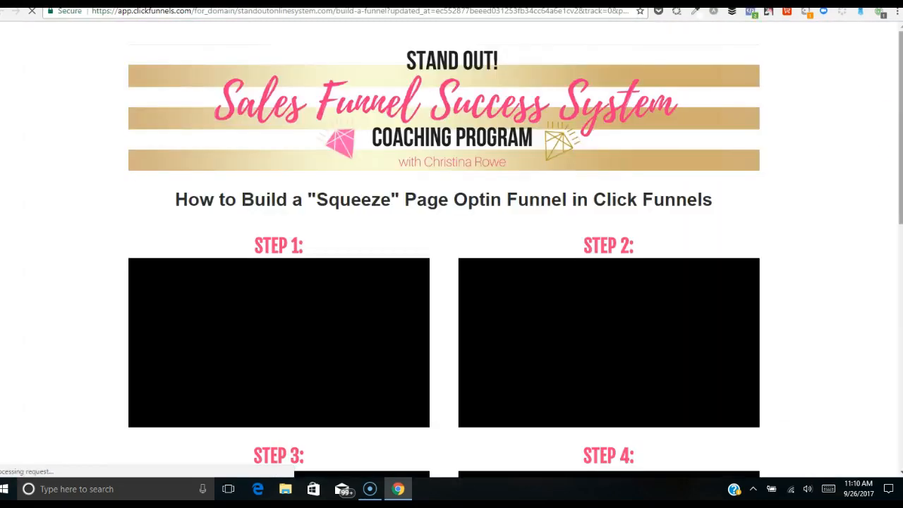
drag(901, 60, 900, 226)
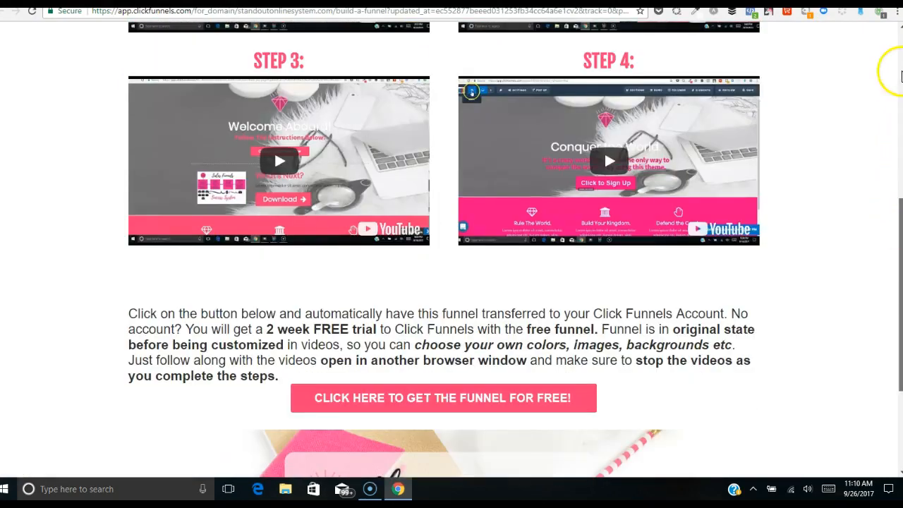
drag(901, 225, 900, 60)
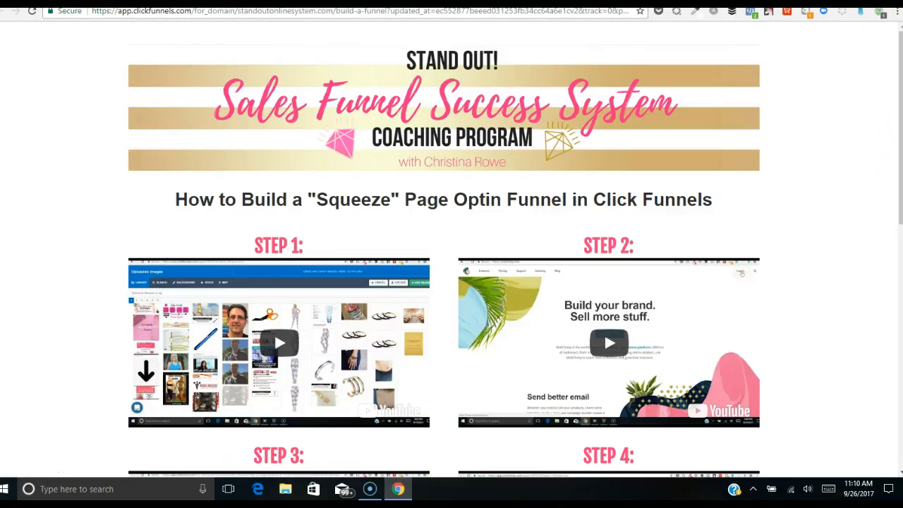
click(127, 2)
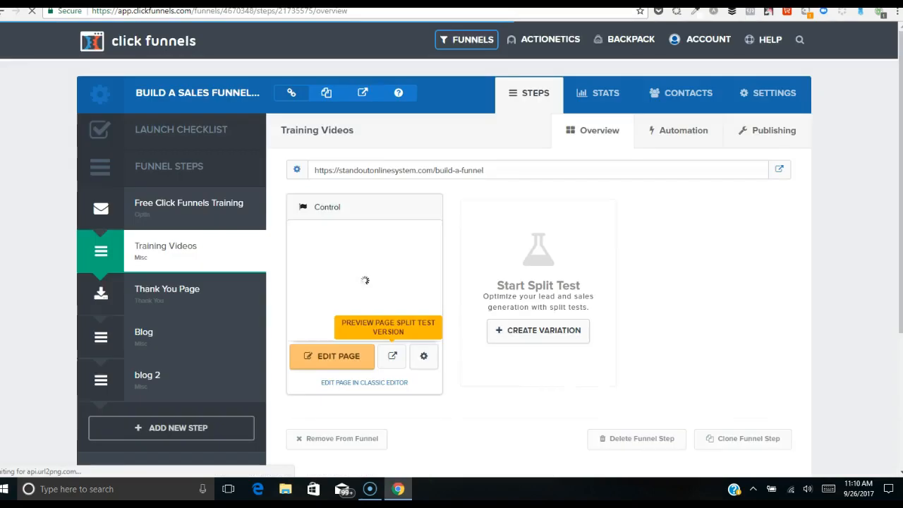
- Open the Thank You Page step and preview its live Welcome Aboard page, then close the preview
click(151, 303)
click(152, 255)
click(152, 302)
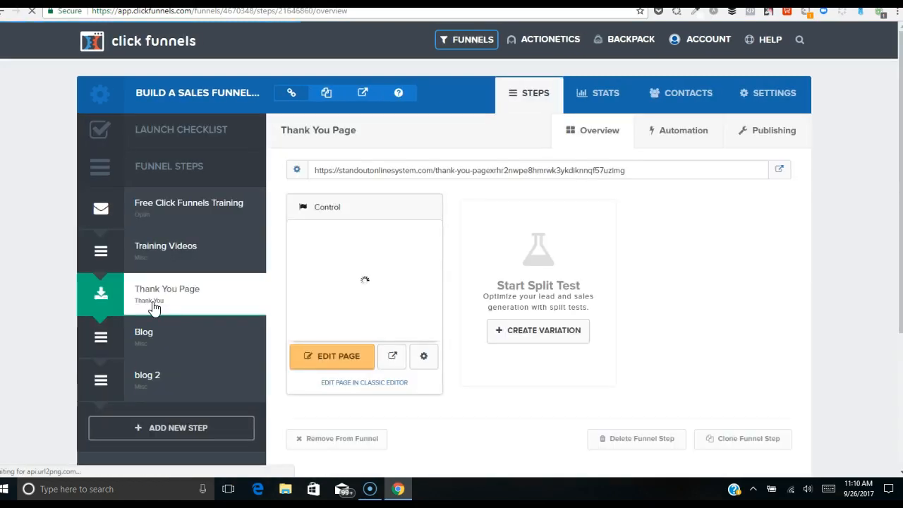
click(393, 358)
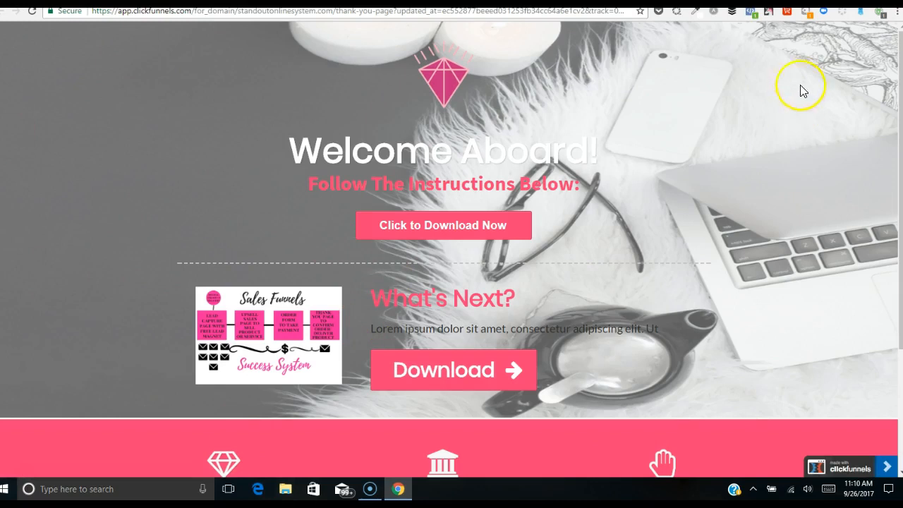
key(ctrl+w)
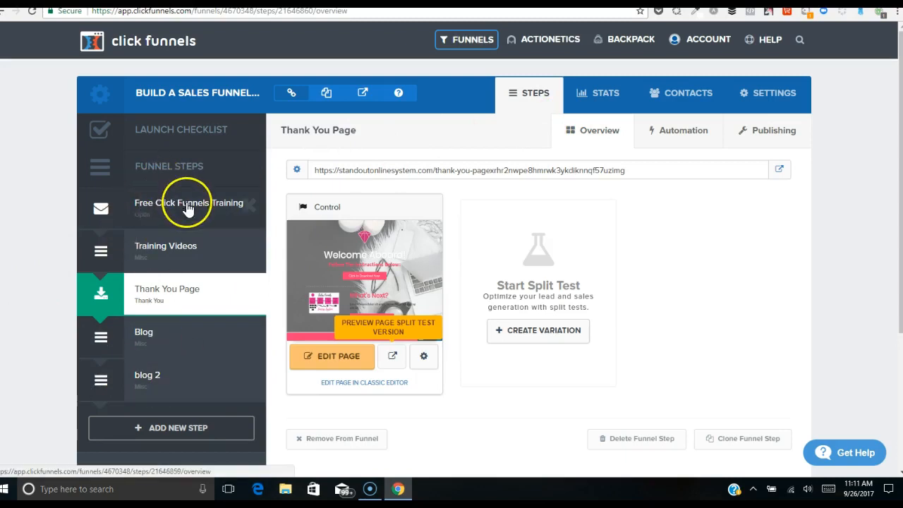
- Open the blog 2 step's page in the editor and scroll down to the sign-up form
click(154, 378)
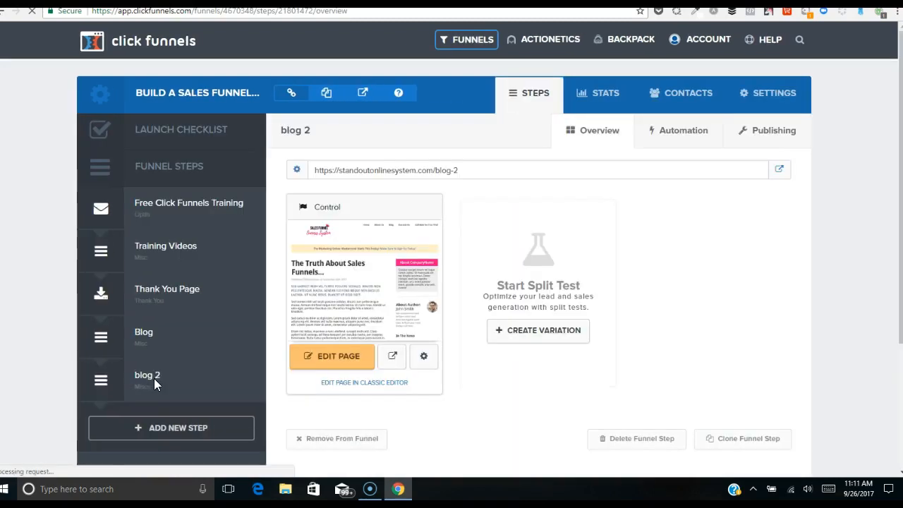
click(360, 365)
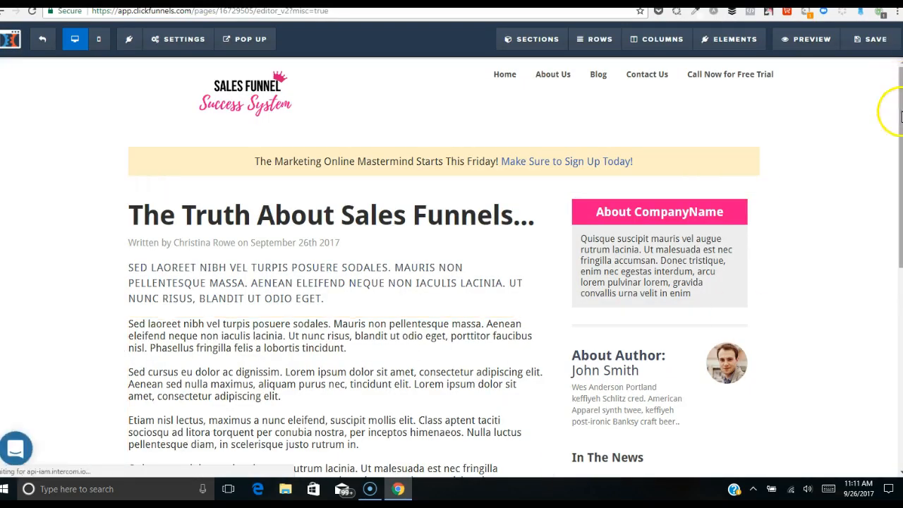
scroll(900, 98, down, 3)
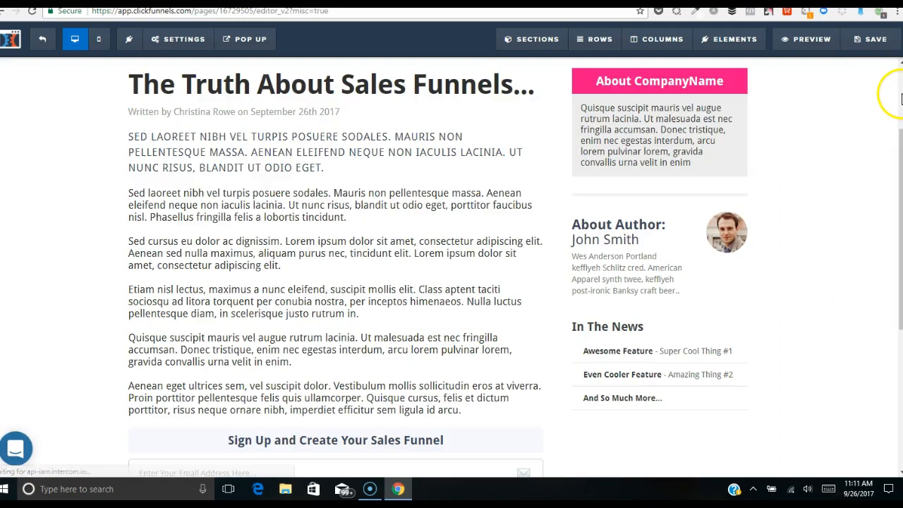
drag(891, 141, 897, 269)
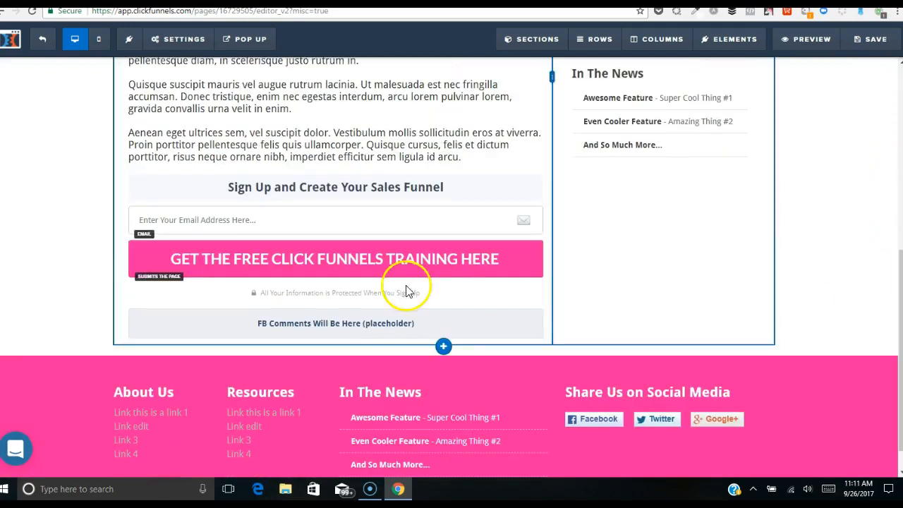
- Set the pink sign-up button's action to Submit the Form / Page
mouse_move(480, 263)
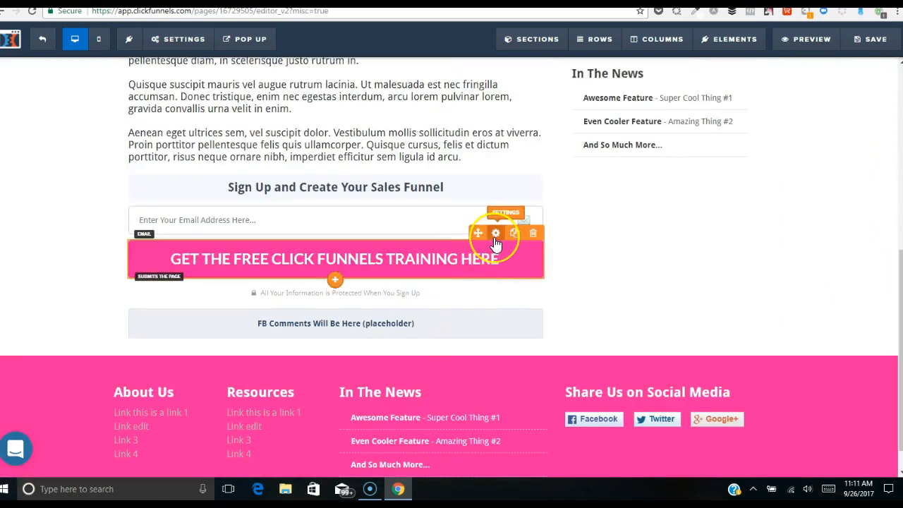
click(496, 234)
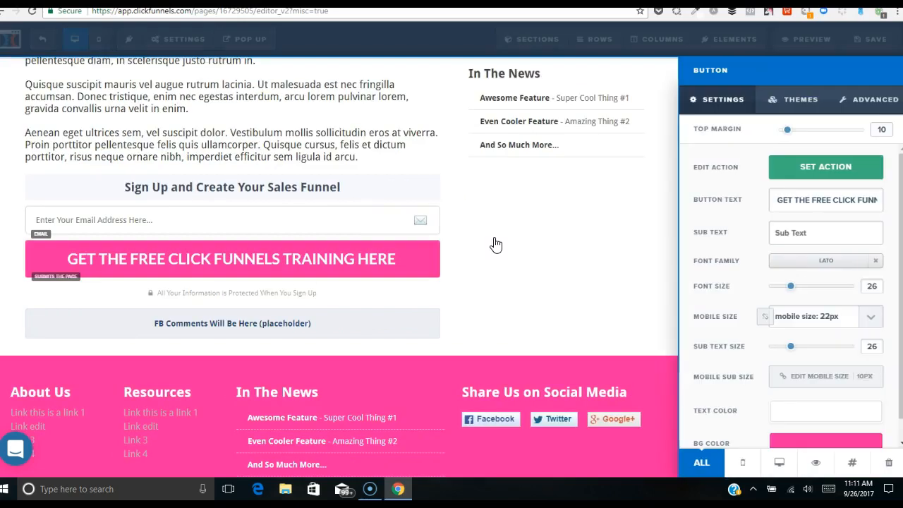
click(849, 170)
click(805, 100)
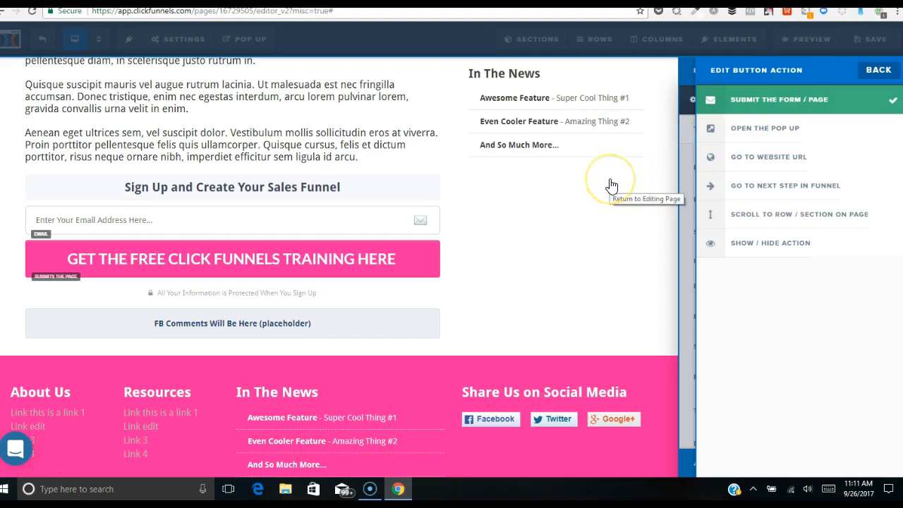
click(577, 243)
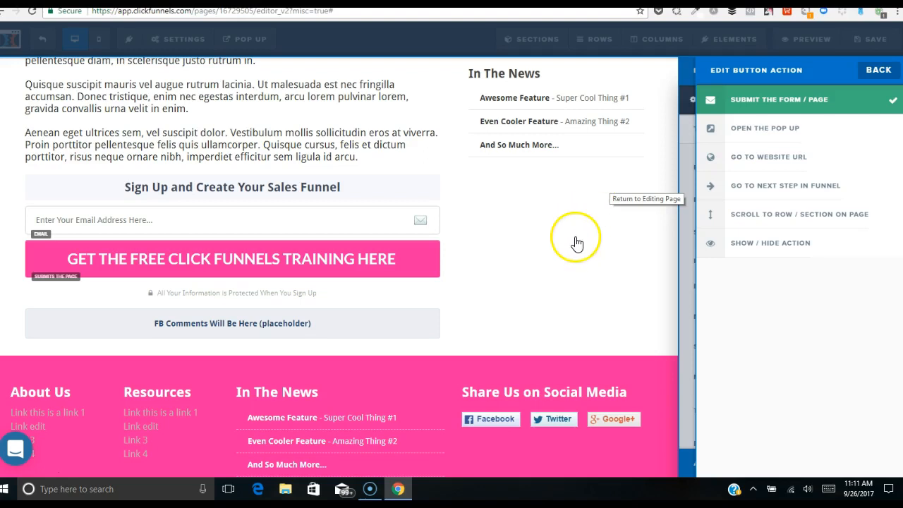
click(530, 250)
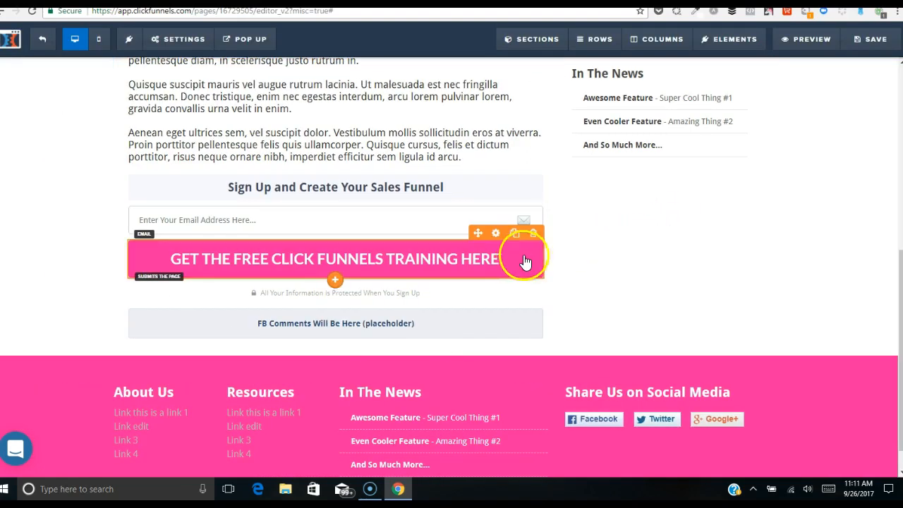
drag(896, 263, 890, 43)
click(185, 40)
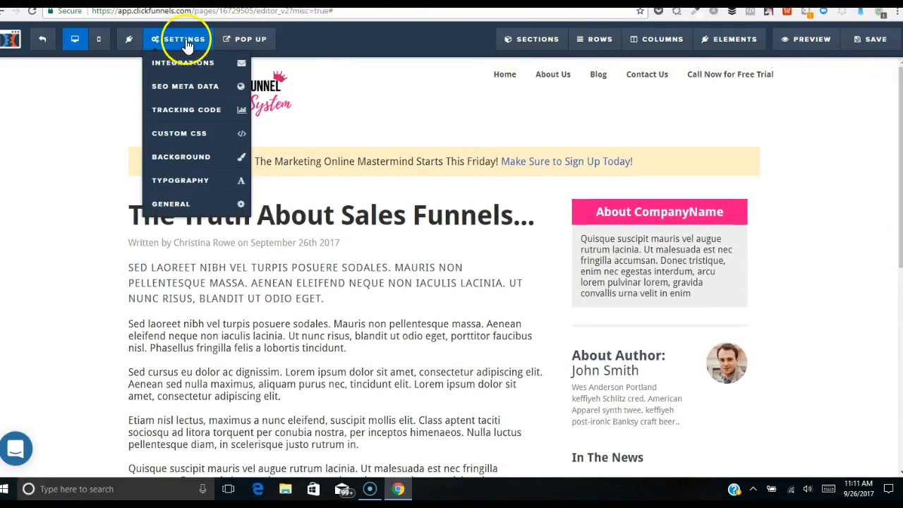
- Set the page integration to Actionetics, Add To List, with the Free Click Funnel Training list
click(184, 64)
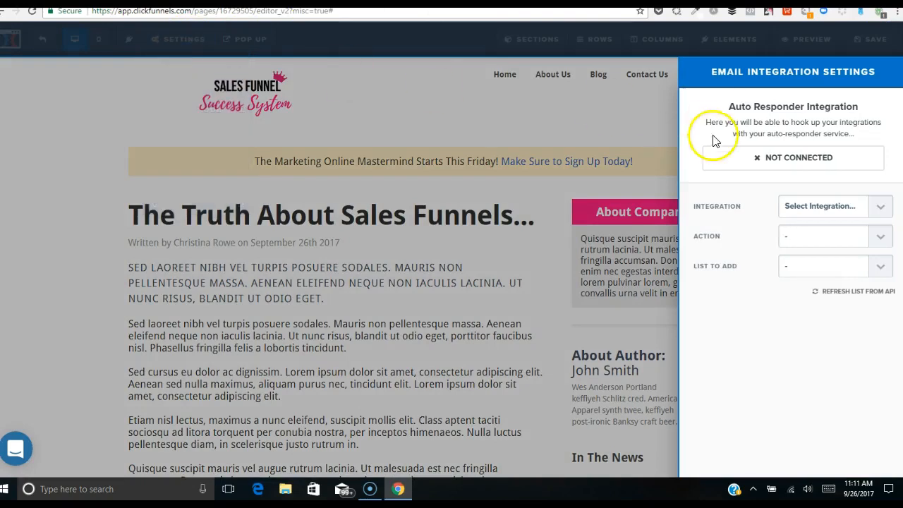
click(881, 207)
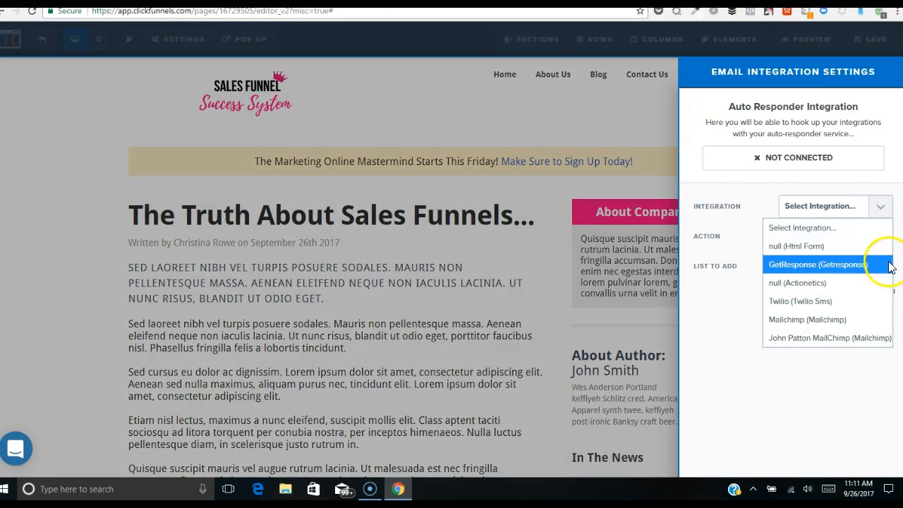
click(850, 289)
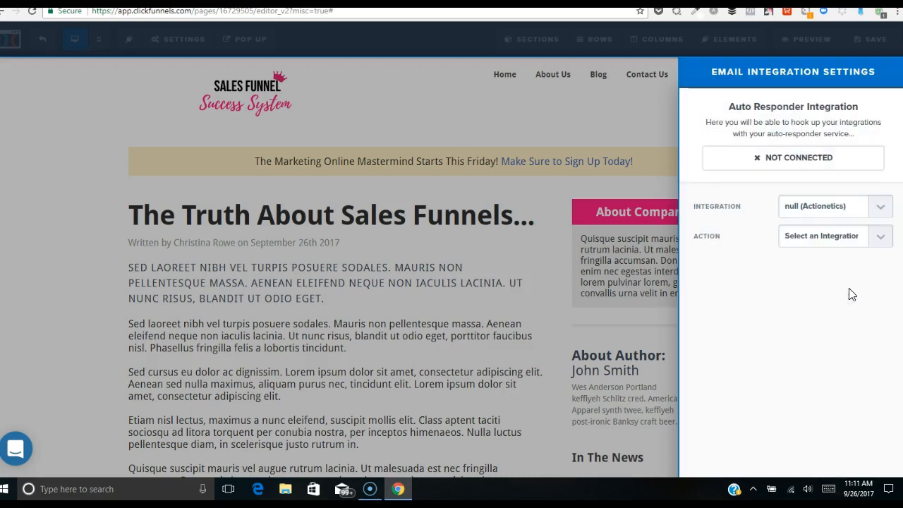
click(876, 238)
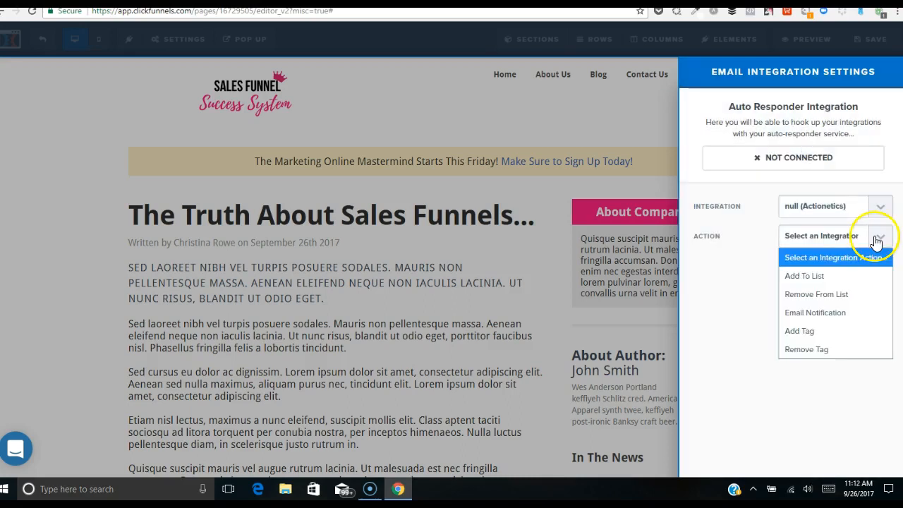
click(860, 282)
click(874, 268)
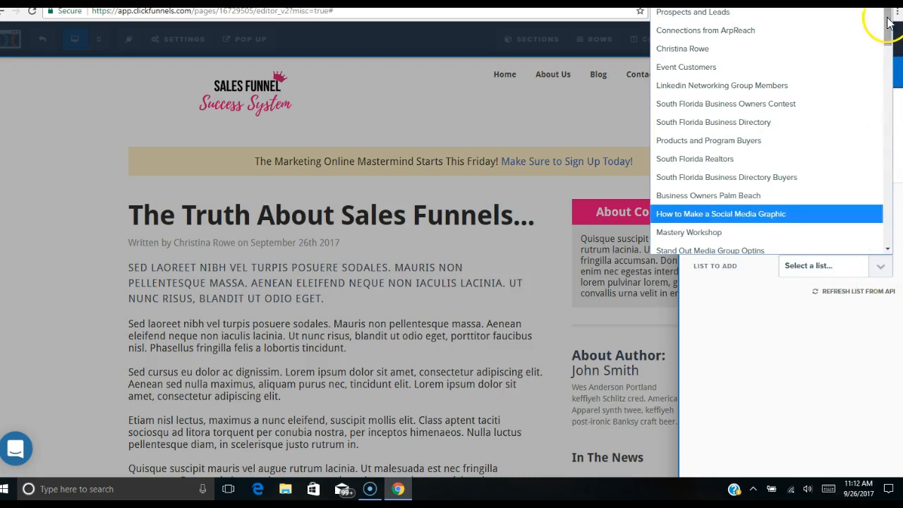
drag(889, 26, 892, 233)
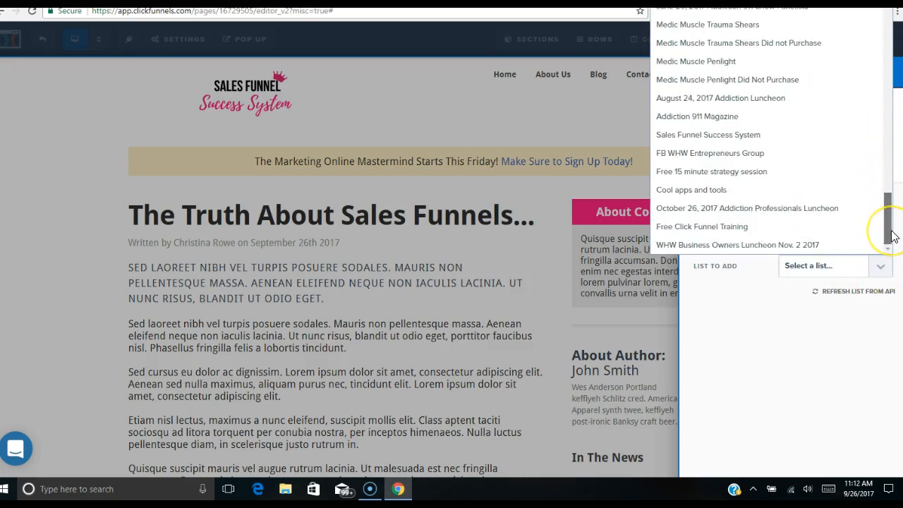
click(803, 233)
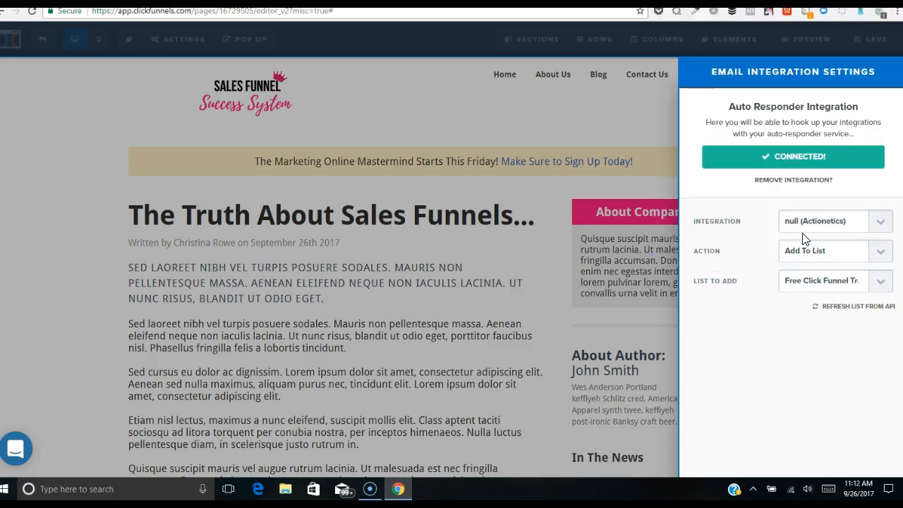
click(561, 119)
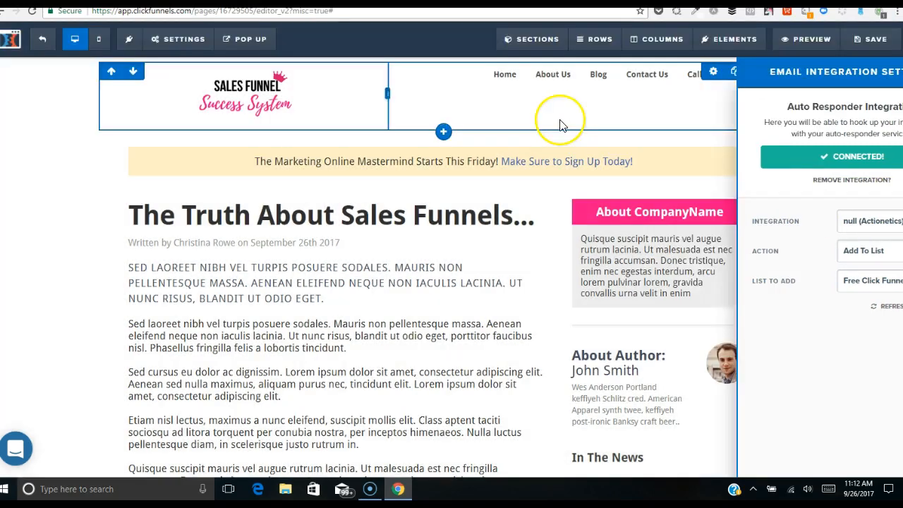
- Save the blog 2 page, review its preview, then close the Free Click Funnels Training sign-up popup
click(872, 40)
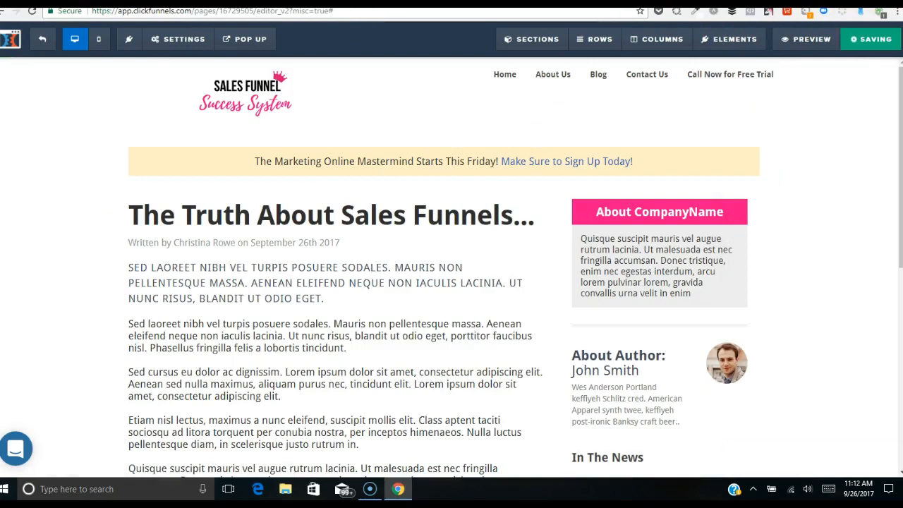
key(ctrl+Tab)
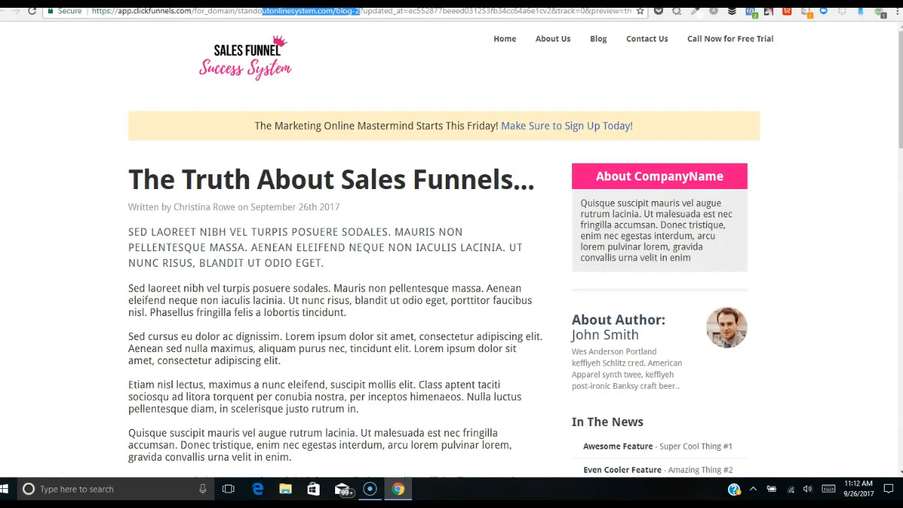
click(607, 3)
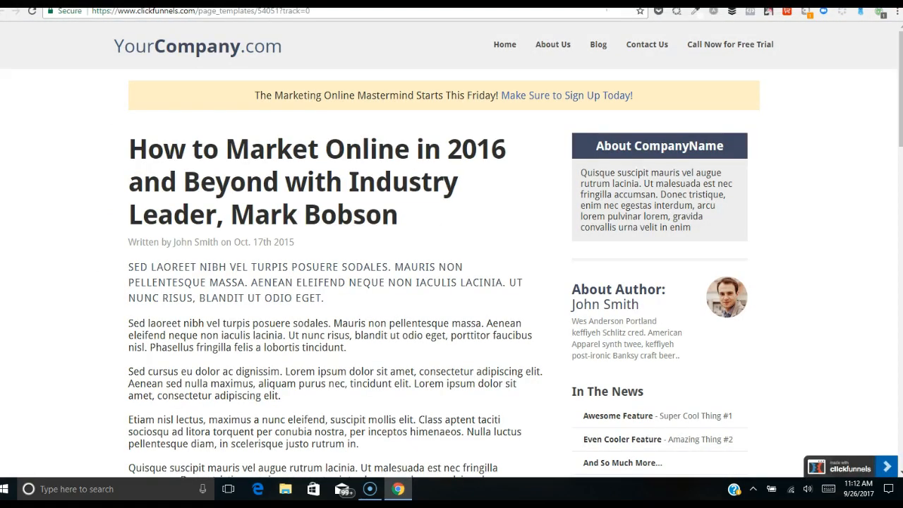
click(381, 3)
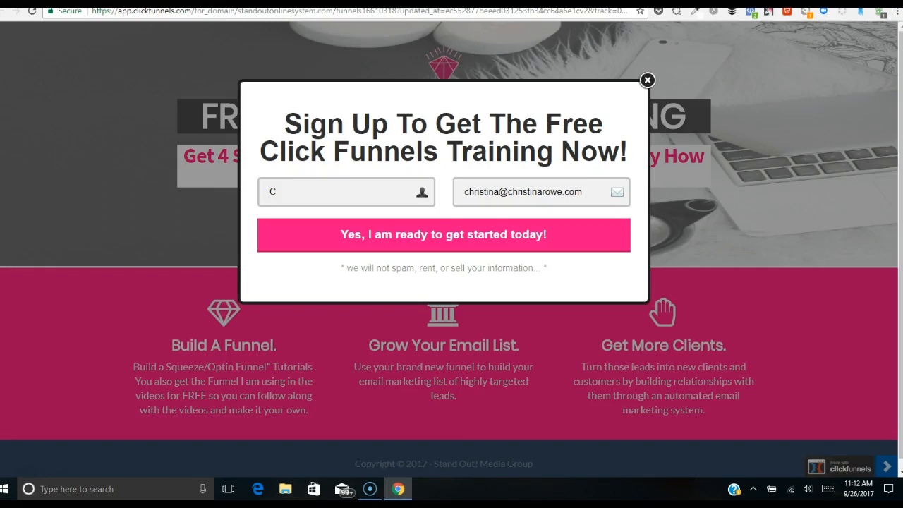
click(648, 81)
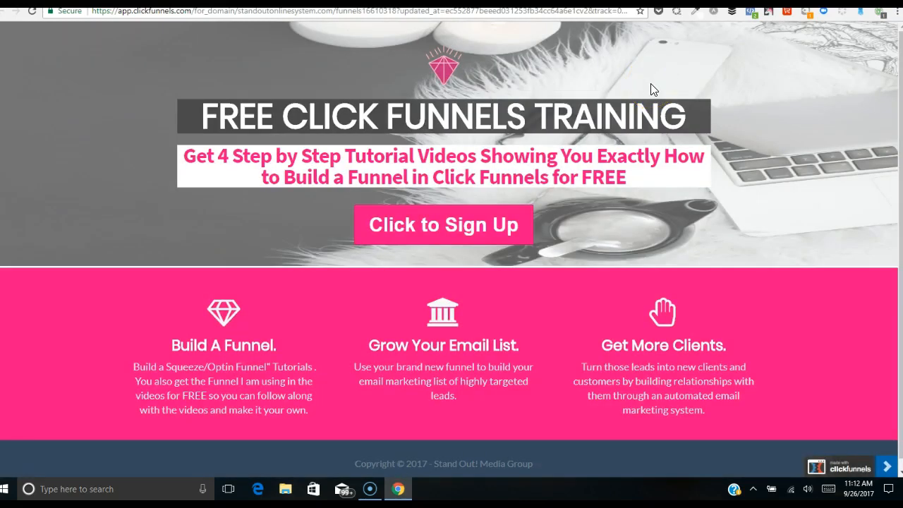